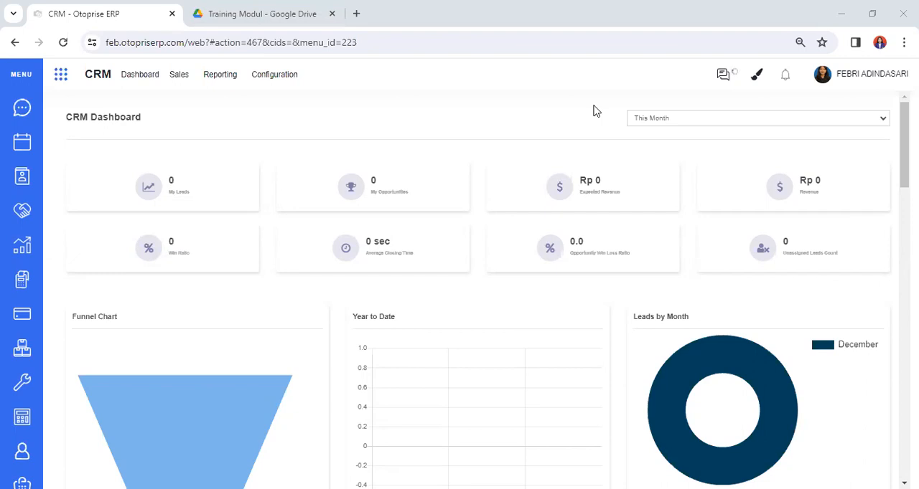
left_click_drag(126, 86, 196, 148)
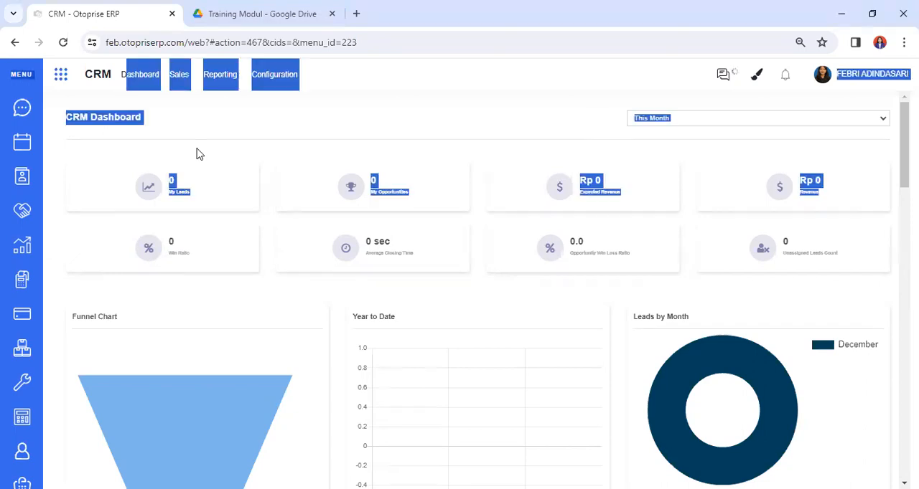
left_click(248, 134)
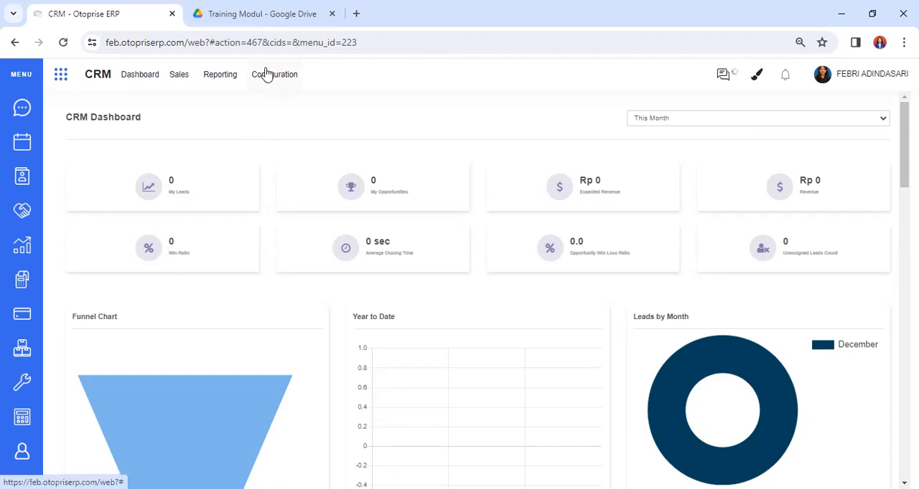
left_click(262, 14)
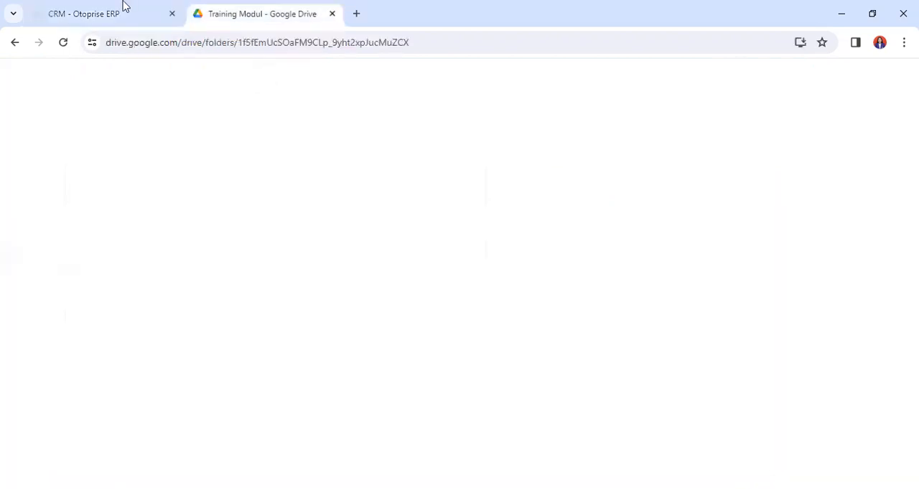
left_click(109, 10)
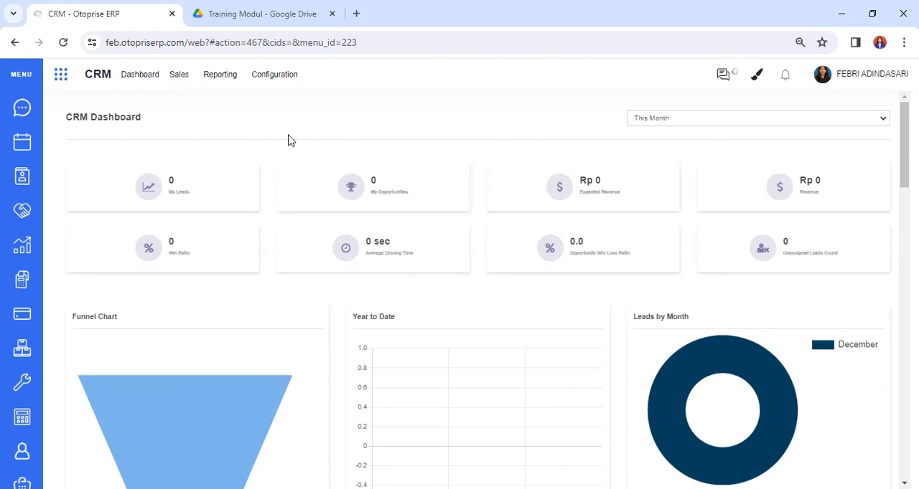
Examine the CRM dashboard's period options and its charts from Funnel Chart to Total Revenue by Salesperson
left_click(779, 124)
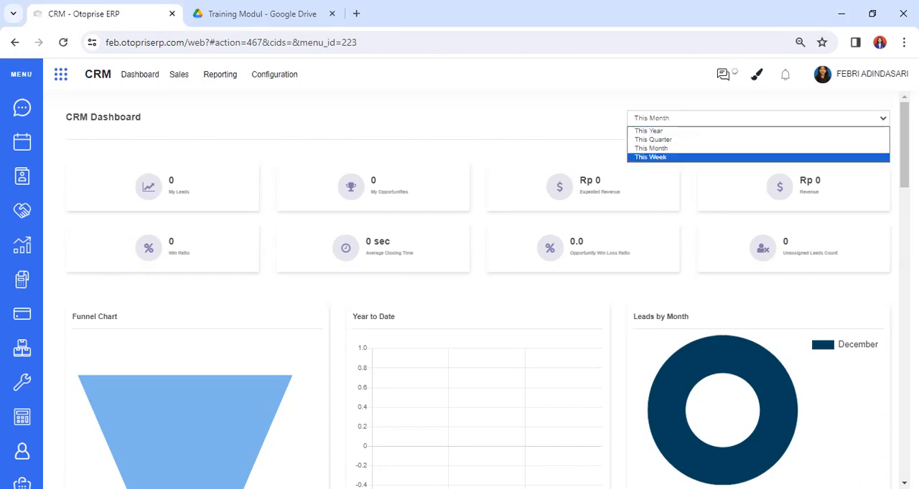
scroll(474, 287, "down", 2)
scroll(473, 287, "down", 1)
scroll(473, 287, "down", 1)
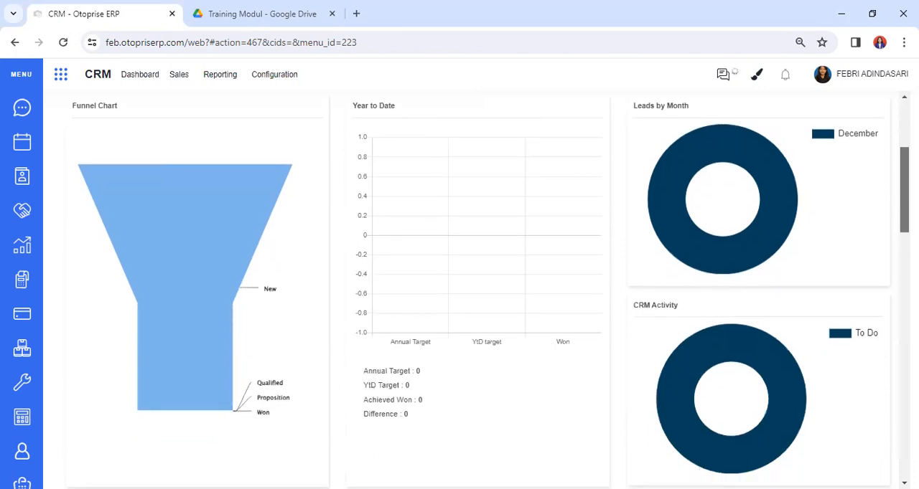
scroll(473, 287, "down", 1)
scroll(474, 287, "down", 1)
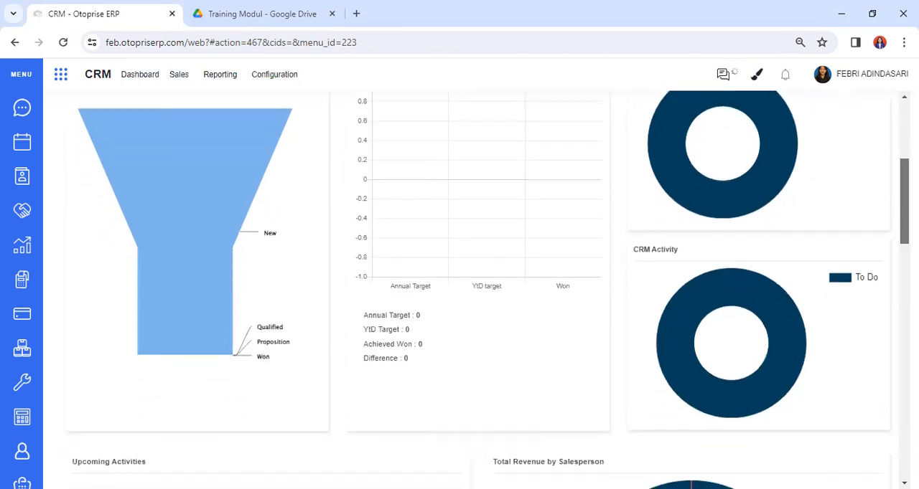
scroll(623, 194, "down", 4)
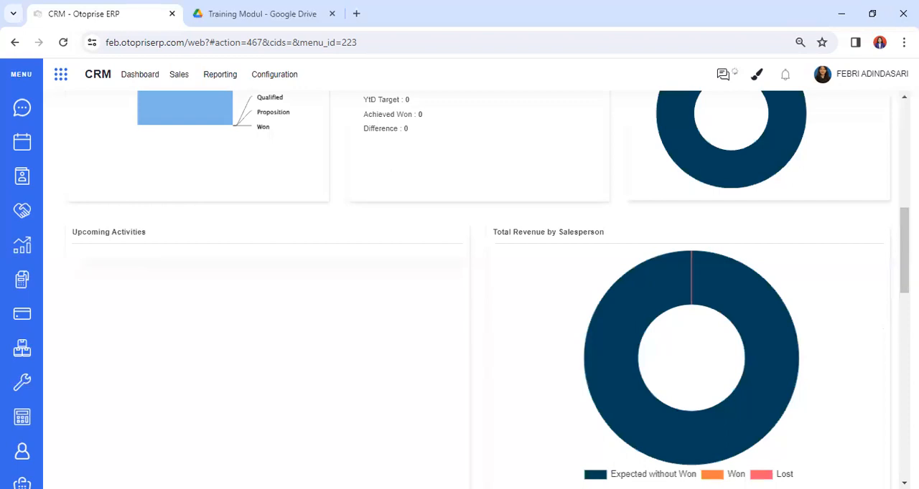
scroll(488, 287, "down", 1)
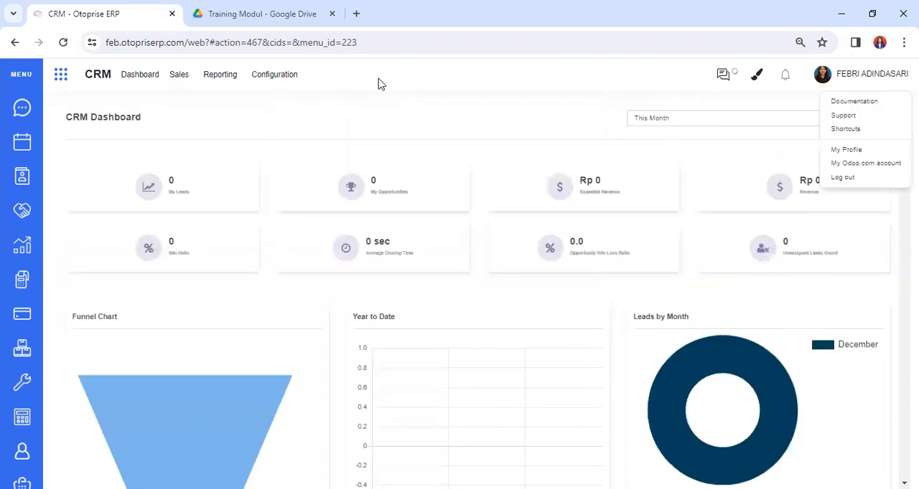
left_click(359, 112)
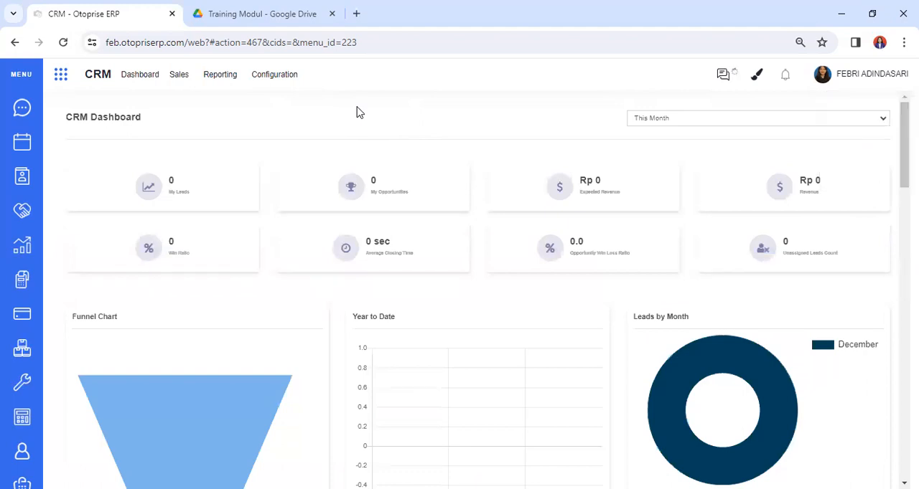
Open the Call activity type for editing, examine its Action to Perform options, and discard the edit
left_click(266, 89)
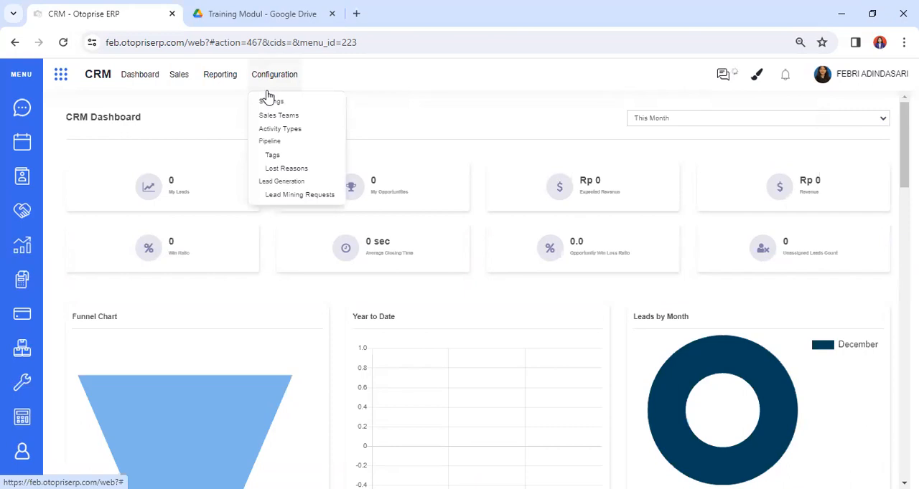
left_click(275, 132)
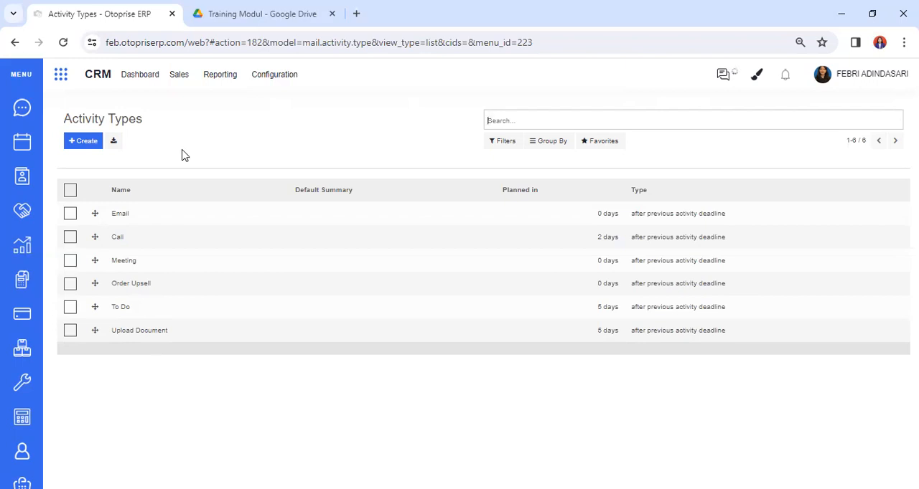
left_click(155, 240)
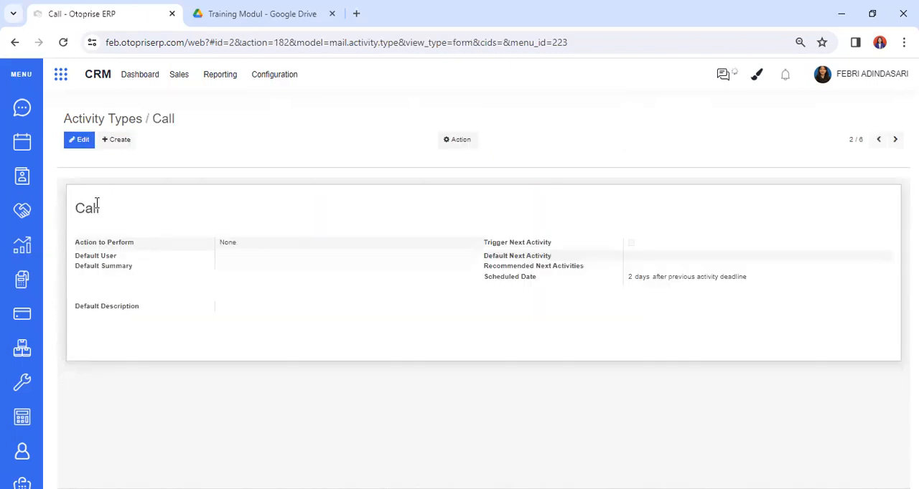
left_click(92, 145)
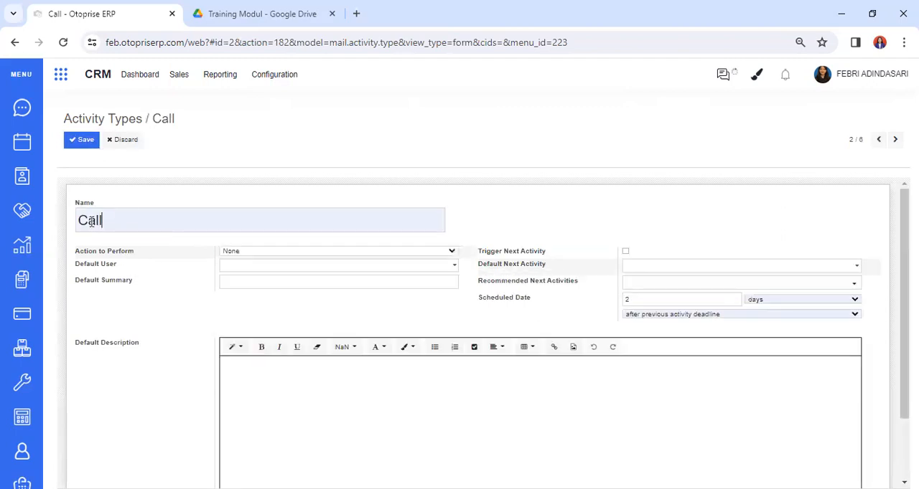
left_click(231, 252)
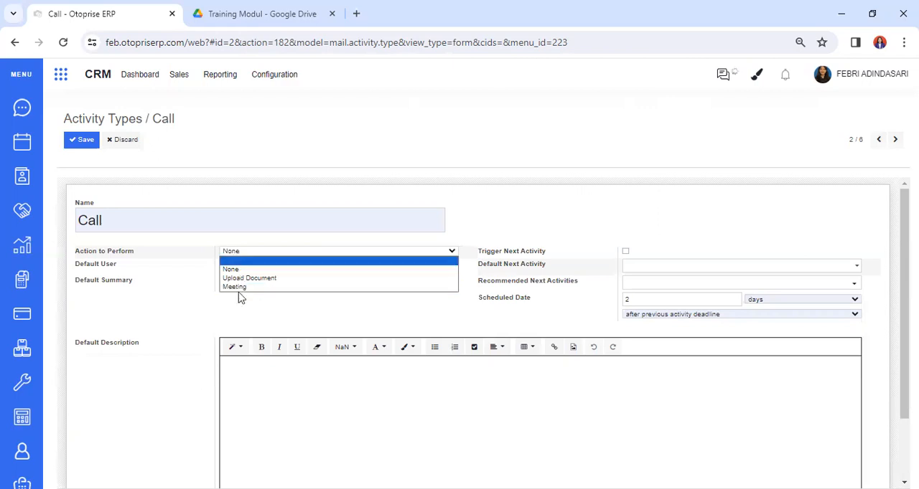
left_click(118, 141)
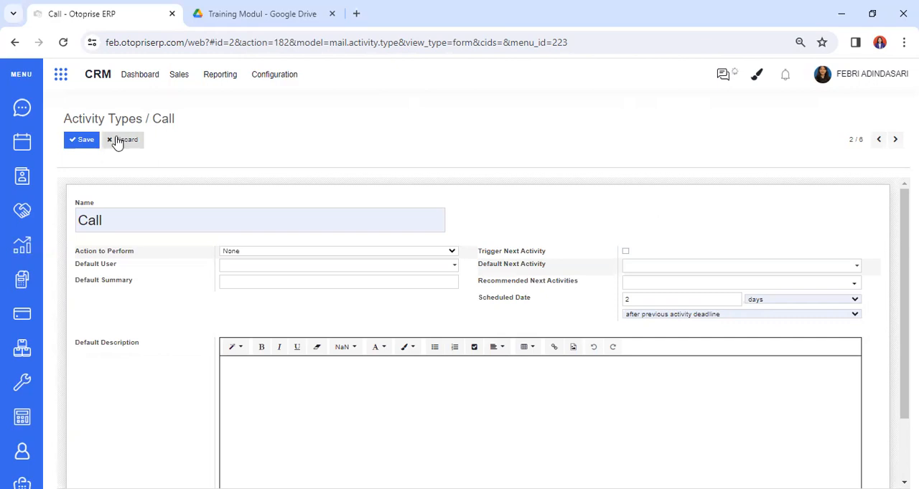
left_click(118, 140)
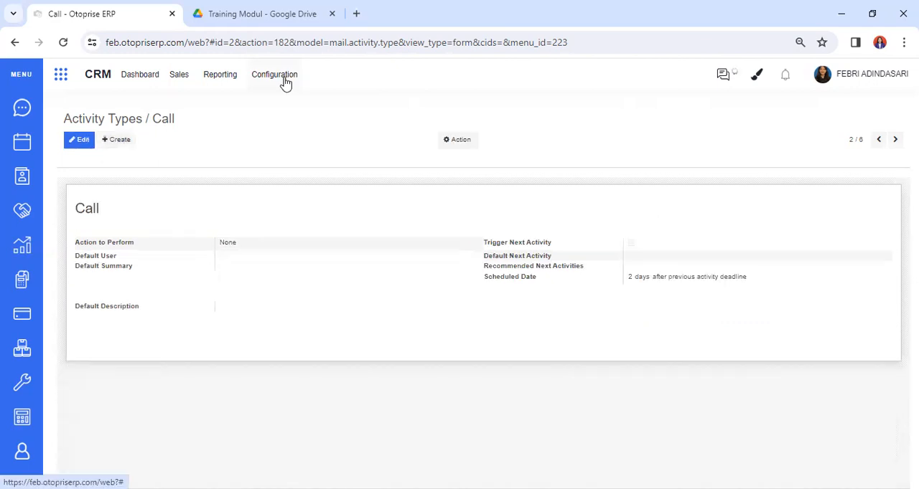
Open the CRM lost reasons and start editing "Too expensive" and adding a blank reason, discarding both
left_click(285, 80)
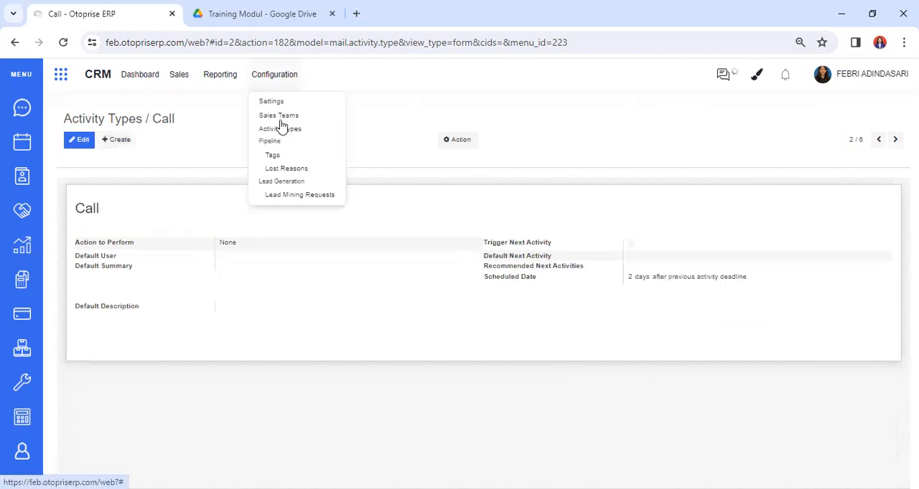
left_click(284, 171)
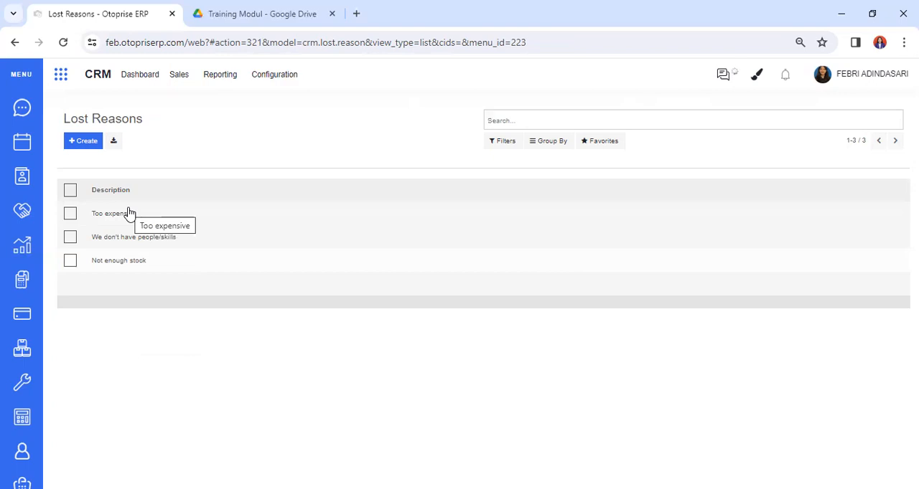
left_click(187, 217)
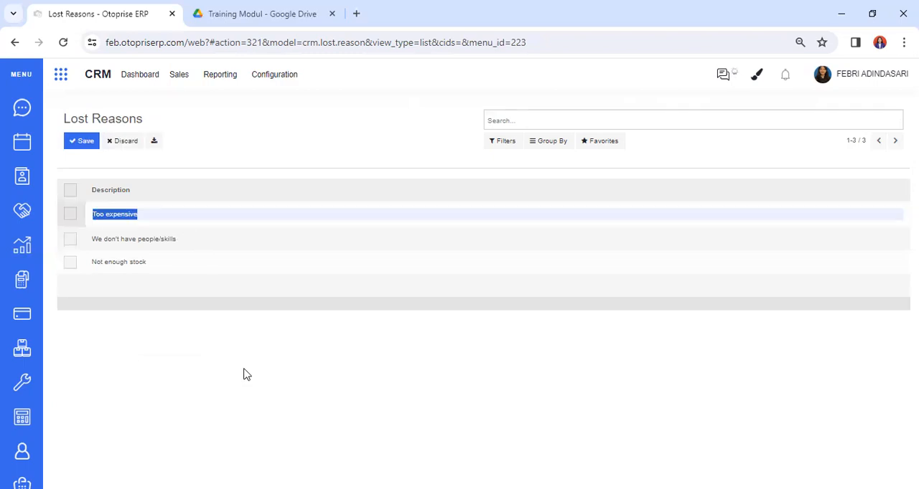
left_click(104, 144)
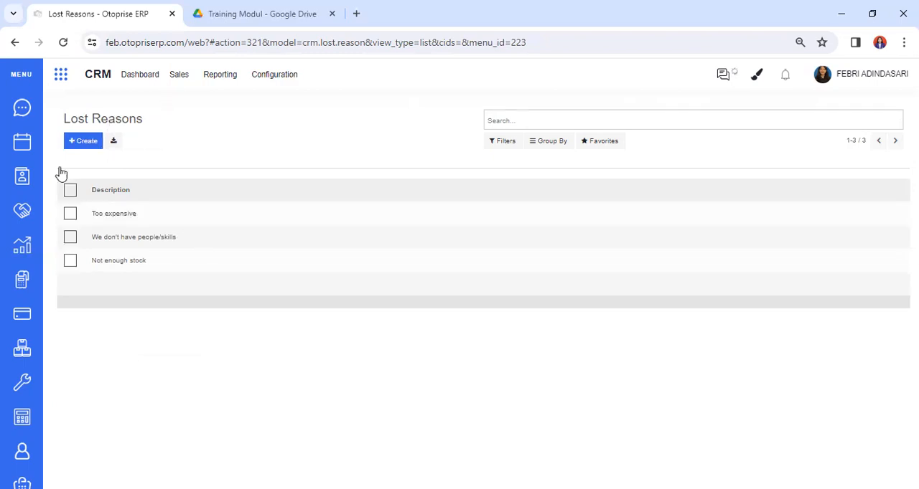
left_click(85, 148)
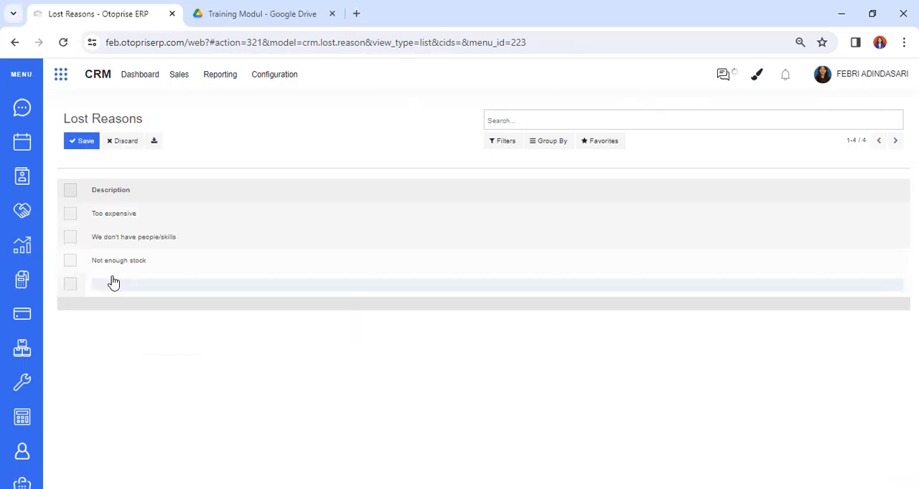
left_click(129, 143)
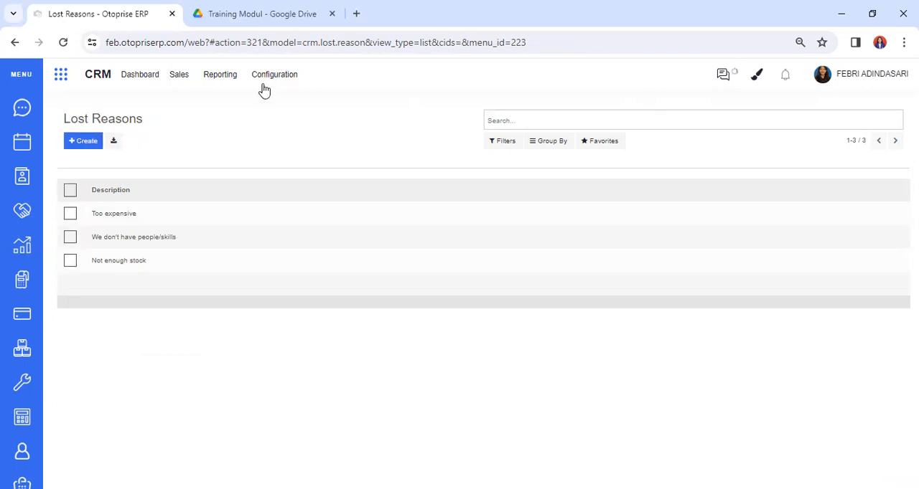
Open the Keyboard opportunity in the New stage of My Pipeline for editing
left_click(264, 85)
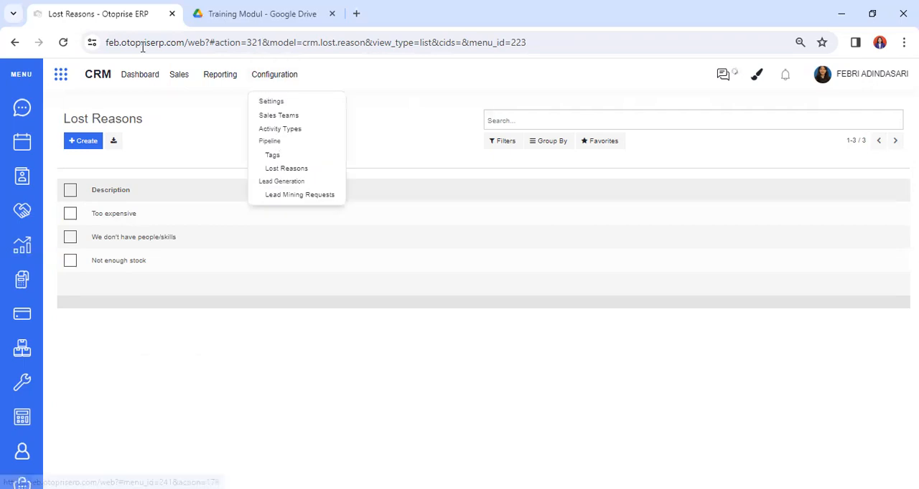
left_click(181, 79)
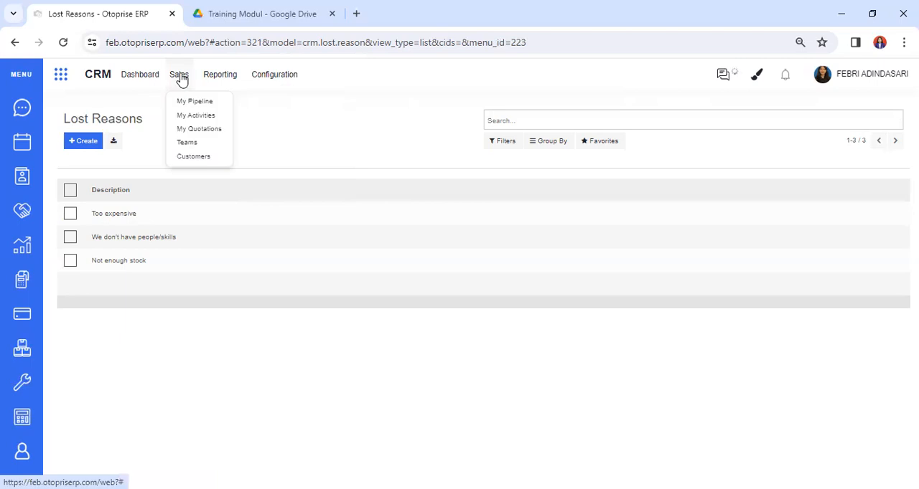
left_click(152, 81)
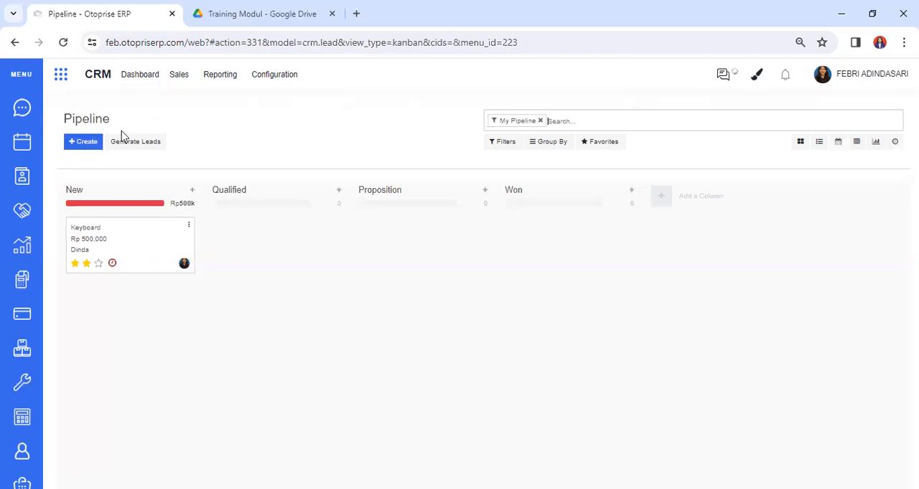
left_click(188, 229)
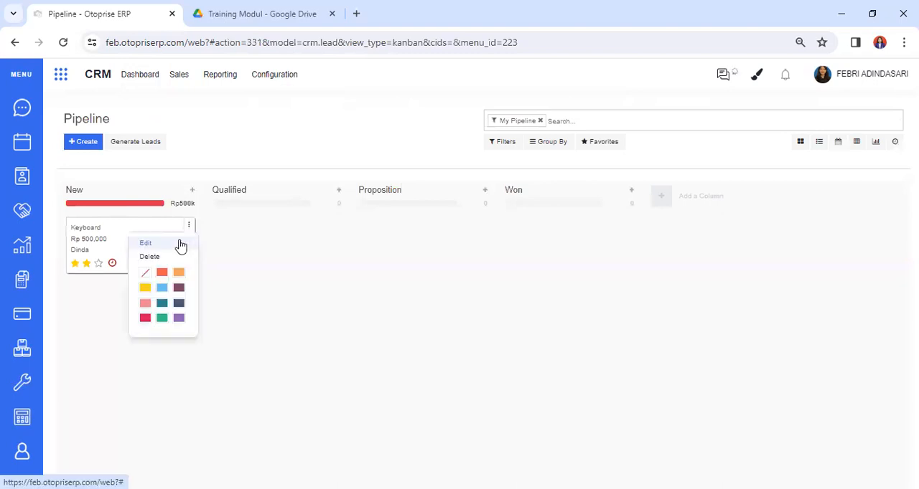
left_click(181, 244)
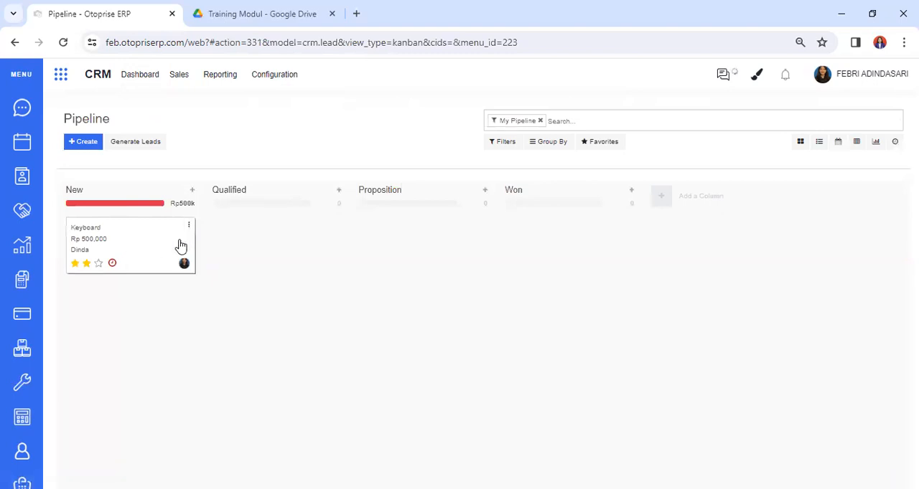
left_click(150, 251)
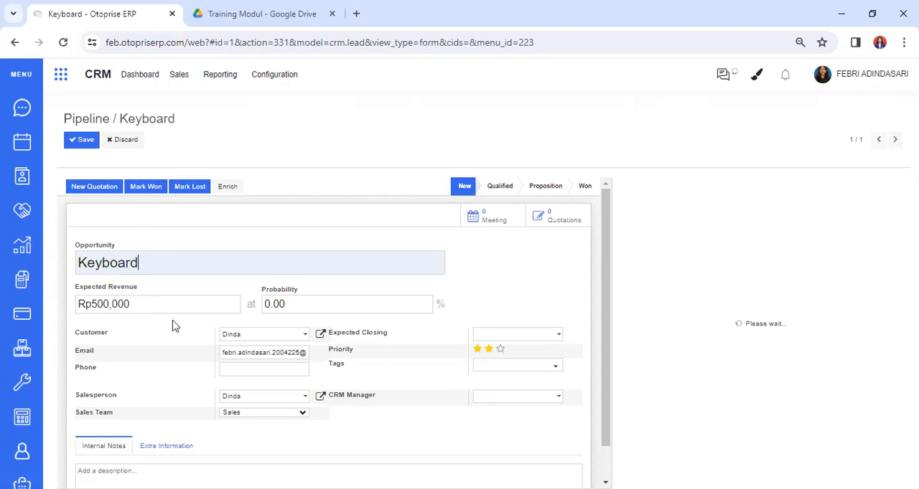
Review the Keyboard opportunity's form, save it, and mark the opportunity as won
left_click_drag(143, 264, 29, 266)
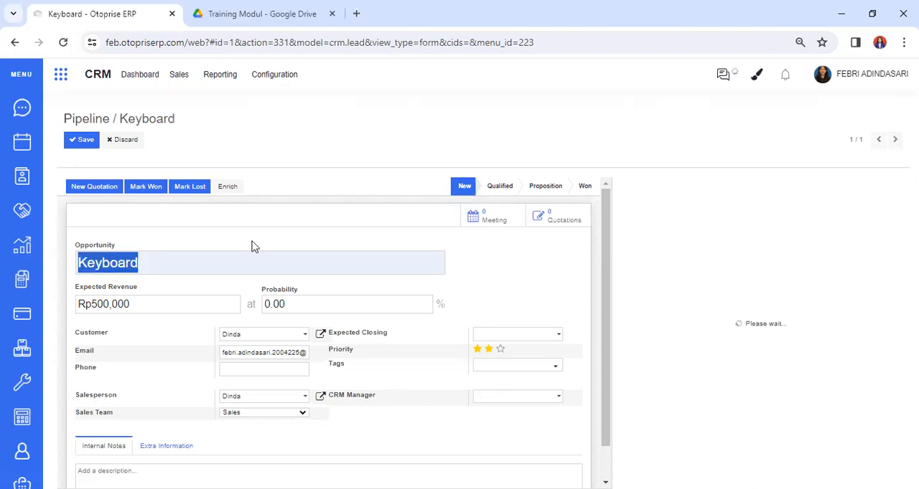
left_click(271, 244)
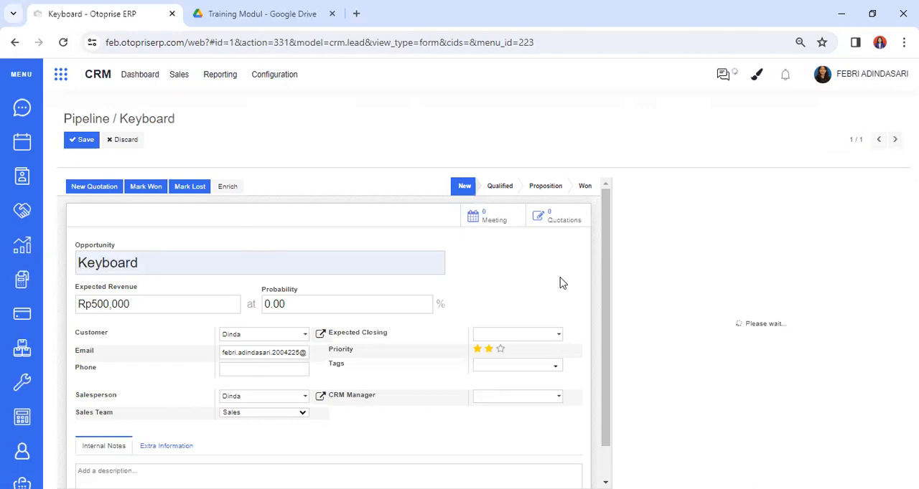
scroll(612, 424, "down", 2)
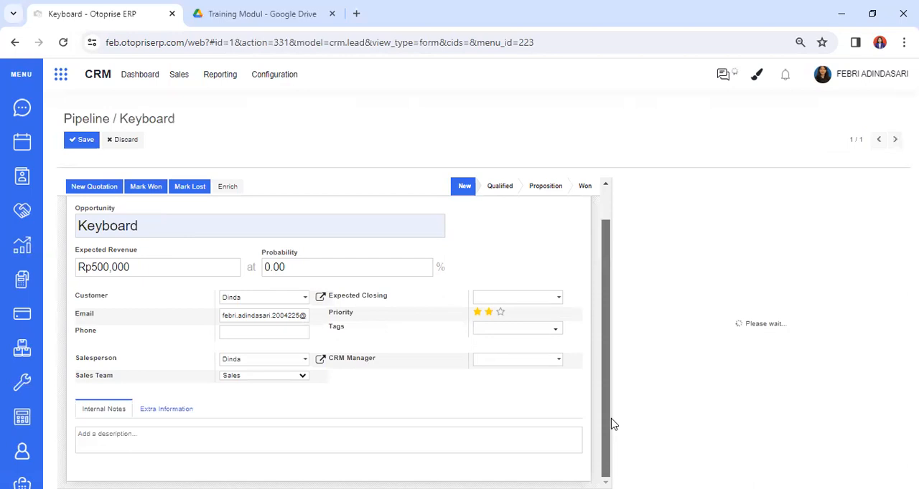
scroll(134, 196, "up", 2)
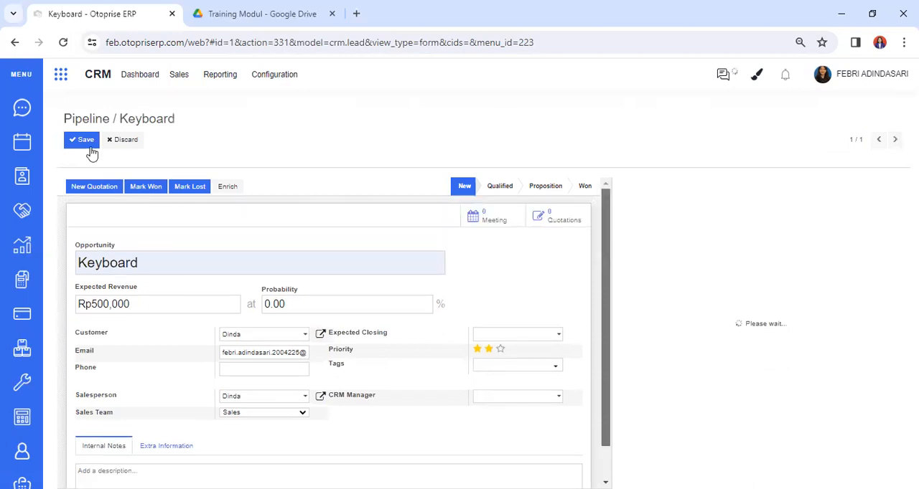
left_click(84, 142)
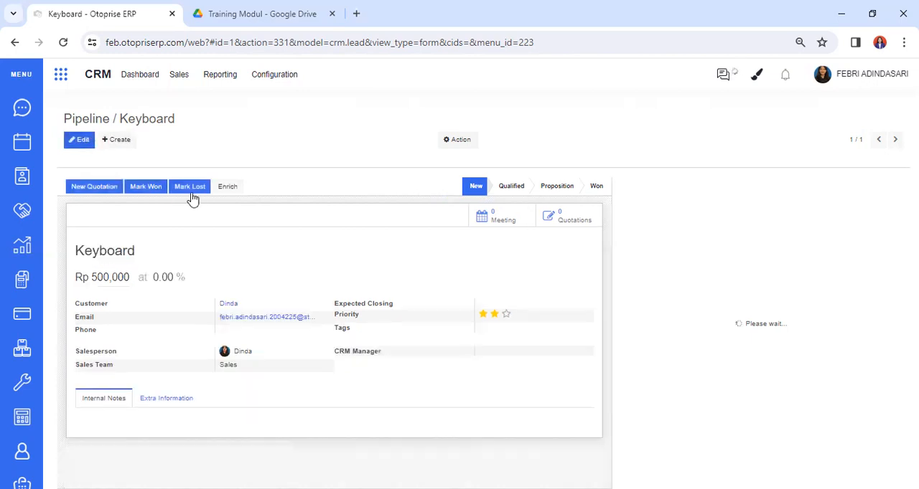
left_click(151, 192)
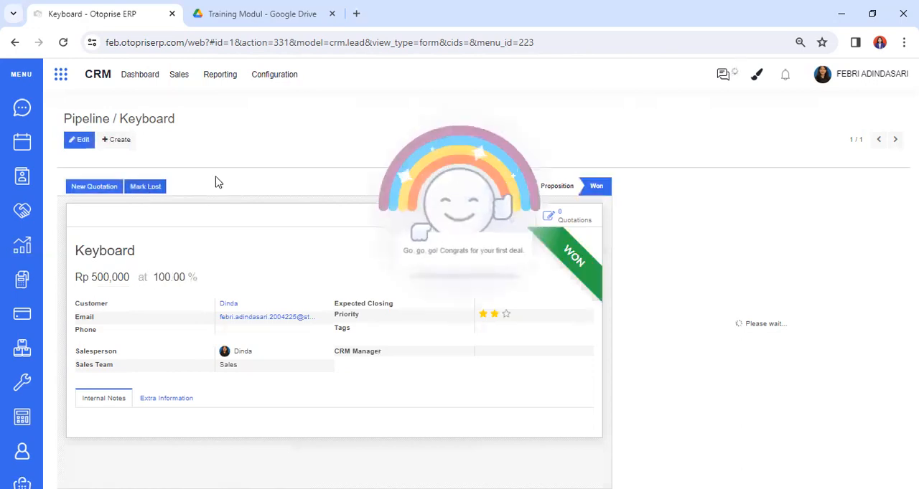
Close the congratulation and return to the pipeline board to review its stages and the won Keyboard opportunity
left_click(419, 208)
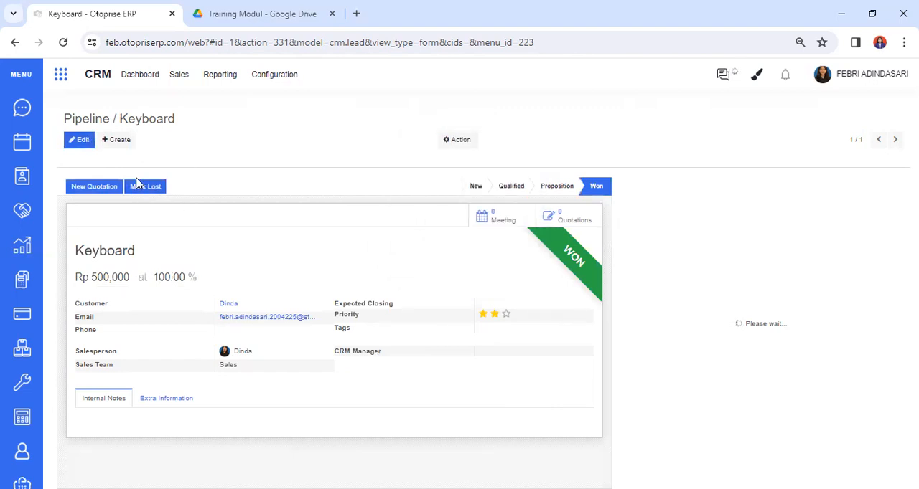
left_click(96, 124)
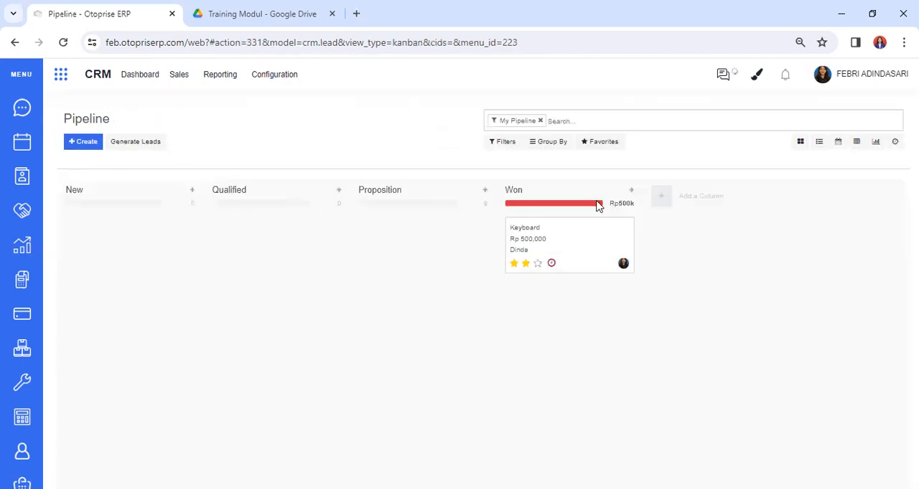
mouse_move(163, 244)
left_mouse_down()
mouse_move(172, 244)
mouse_move(162, 240)
left_mouse_up()
left_click_drag(318, 241, 572, 242)
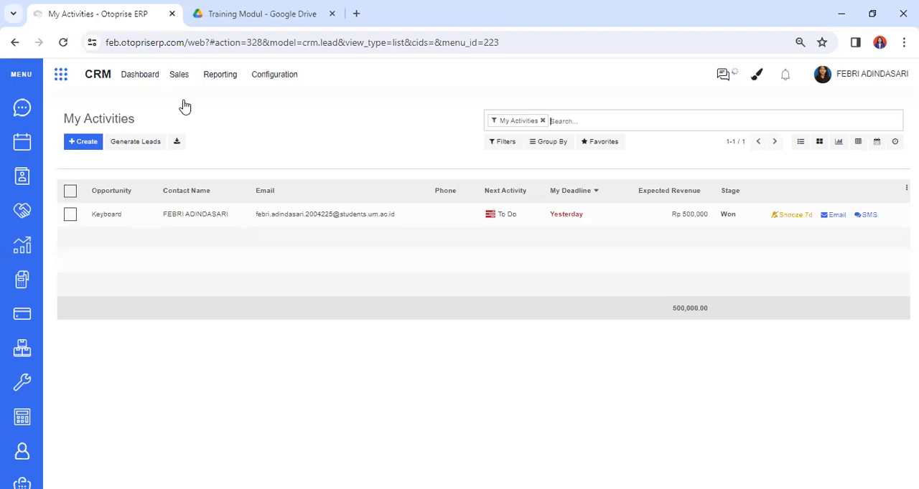
Start a new opportunity in the New stage of My Pipeline, choosing the first suggested contact as the organization
left_click(180, 76)
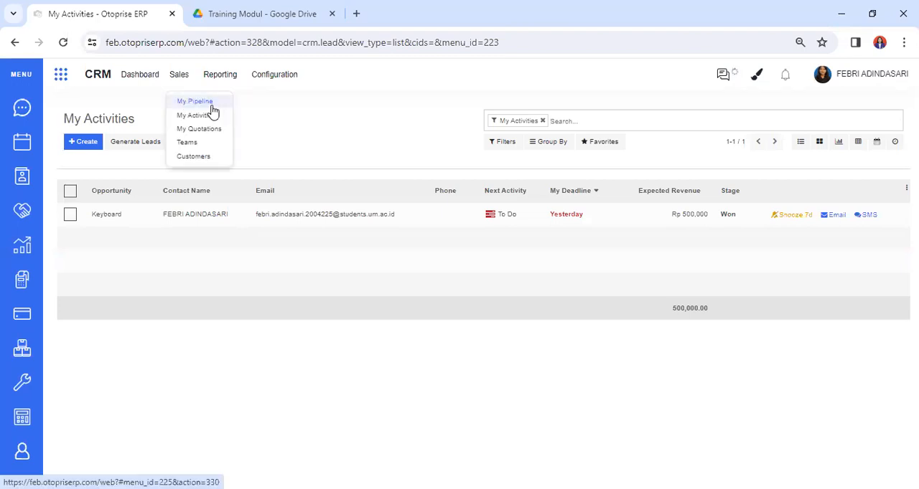
left_click(211, 105)
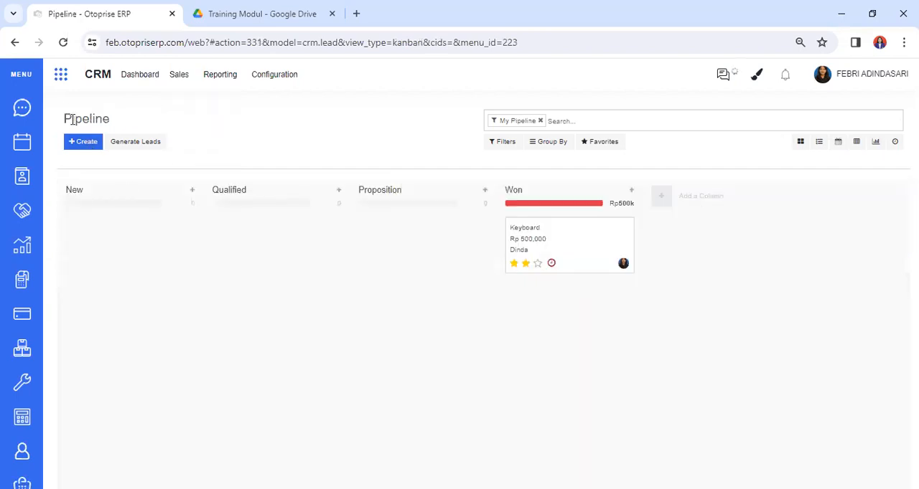
left_click(73, 151)
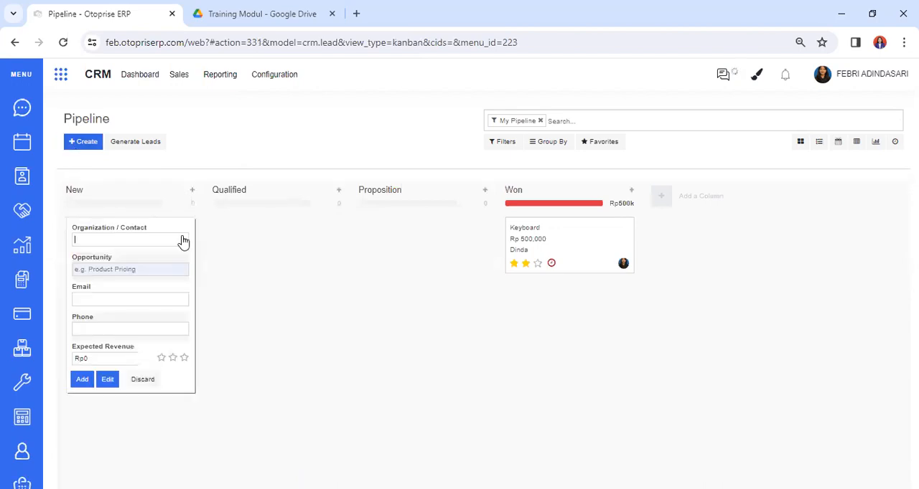
left_click(183, 241)
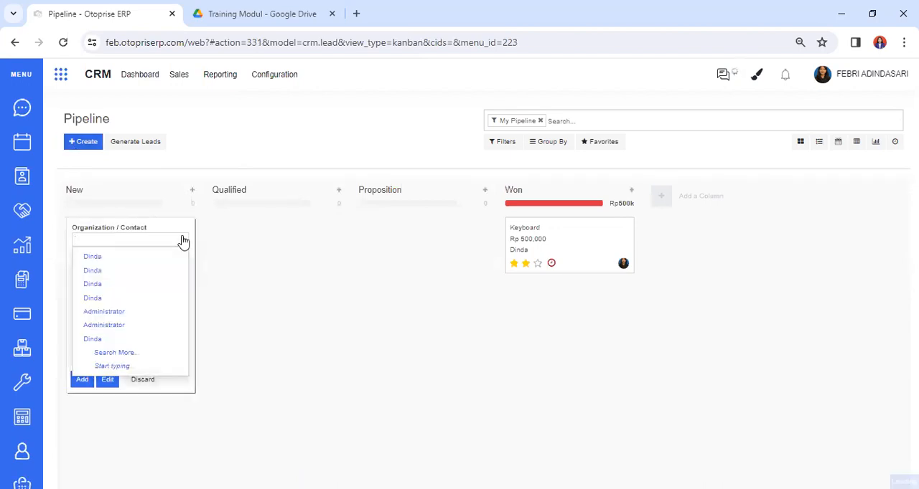
left_click(146, 245)
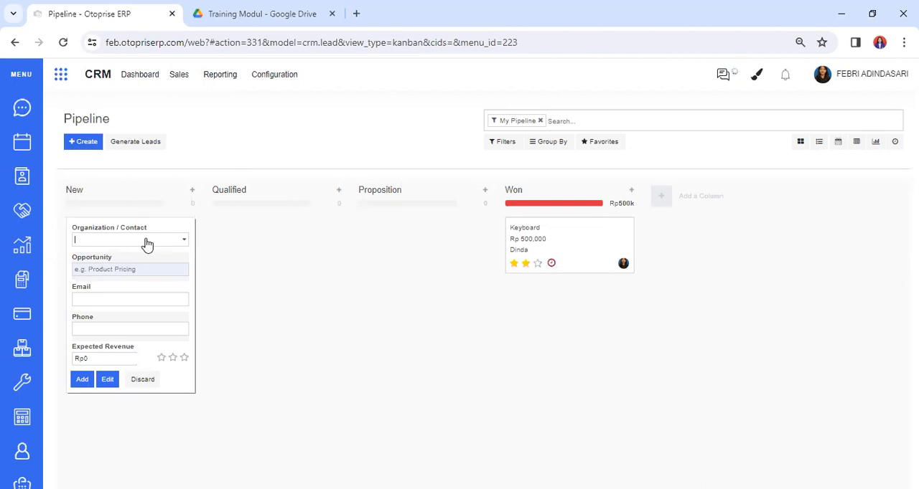
left_click(146, 241)
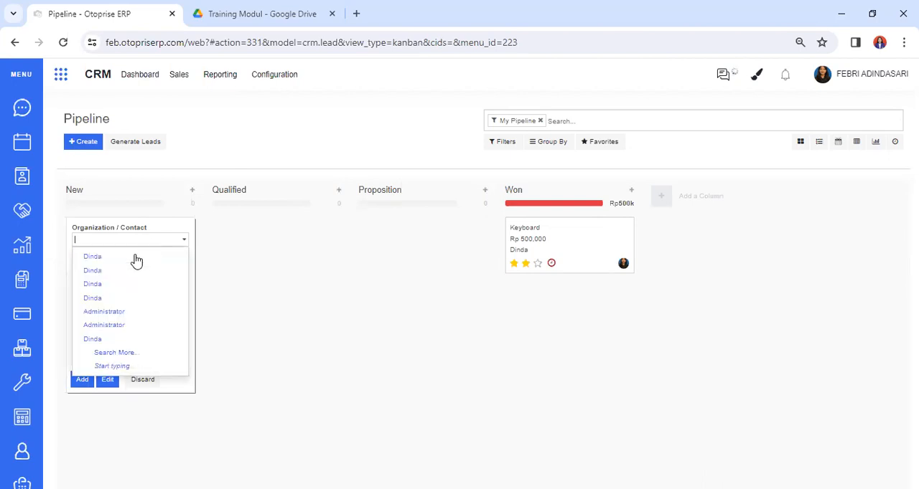
left_click(136, 258)
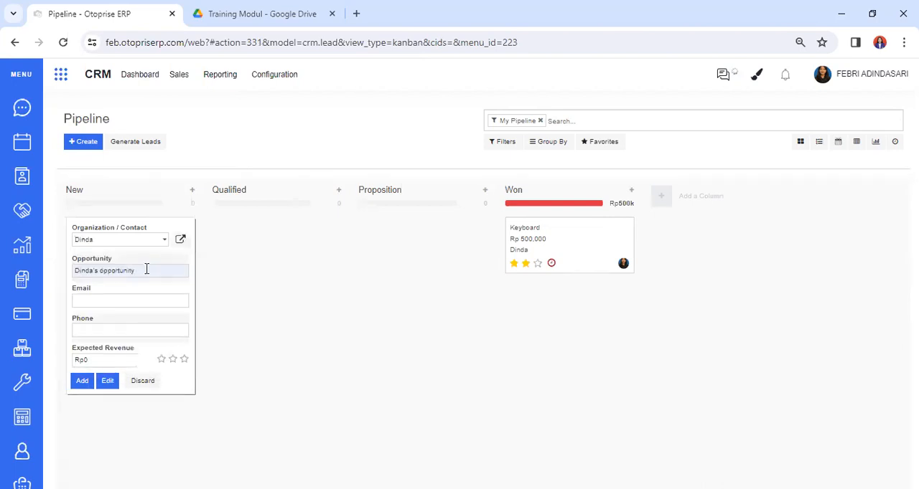
Name the new opportunity Mouse, set its expected revenue to Rp200000, and add it to the pipeline
left_click_drag(146, 270, 5, 289)
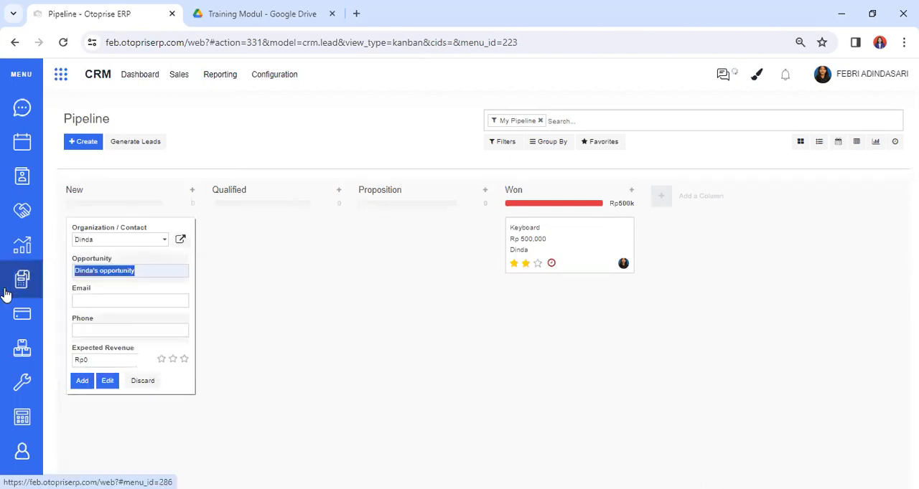
type("Mouse")
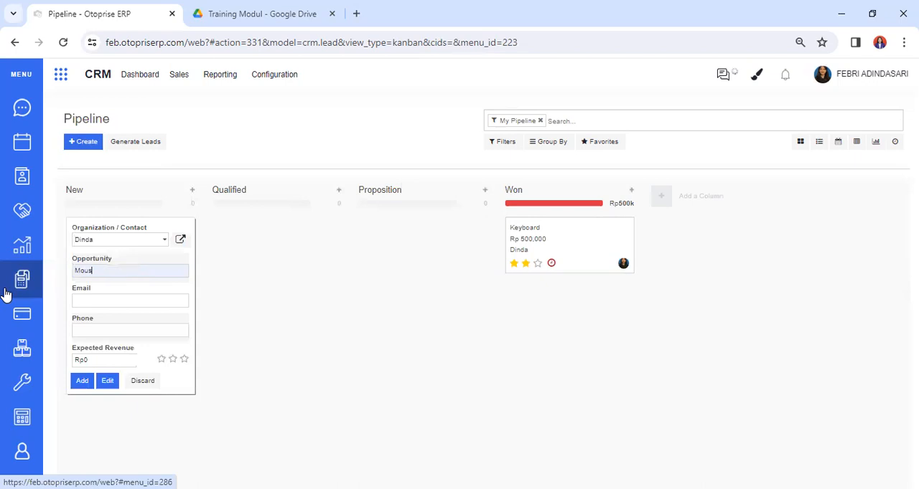
left_click(119, 366)
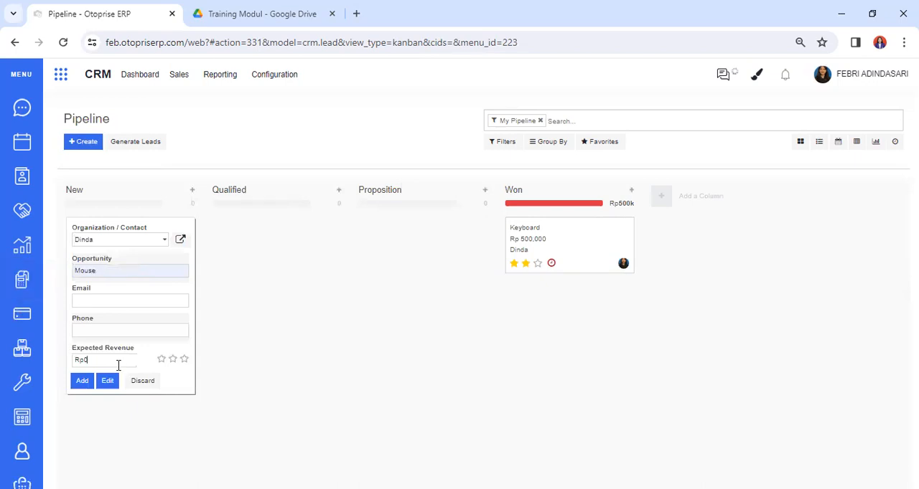
key("BackSpace")
type("200000")
left_click(82, 381)
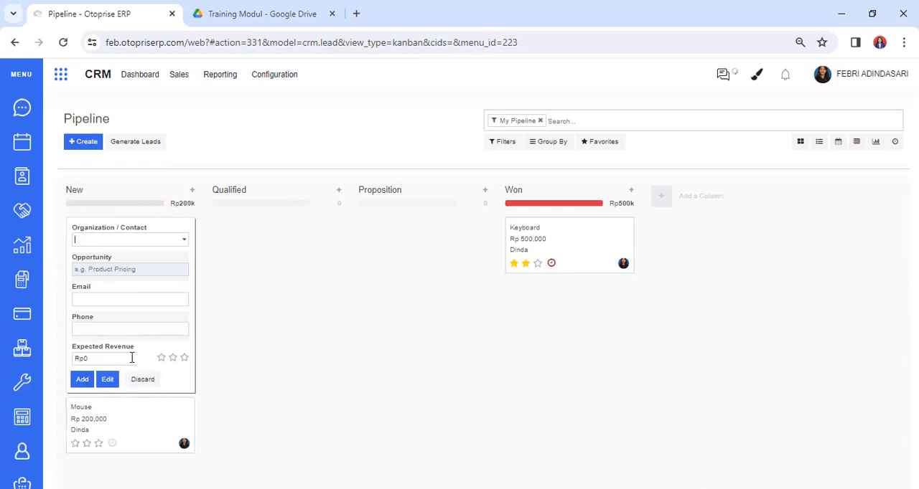
Check the Mouse card's activity scheduling and card options, and open the opportunity's form
left_click(112, 444)
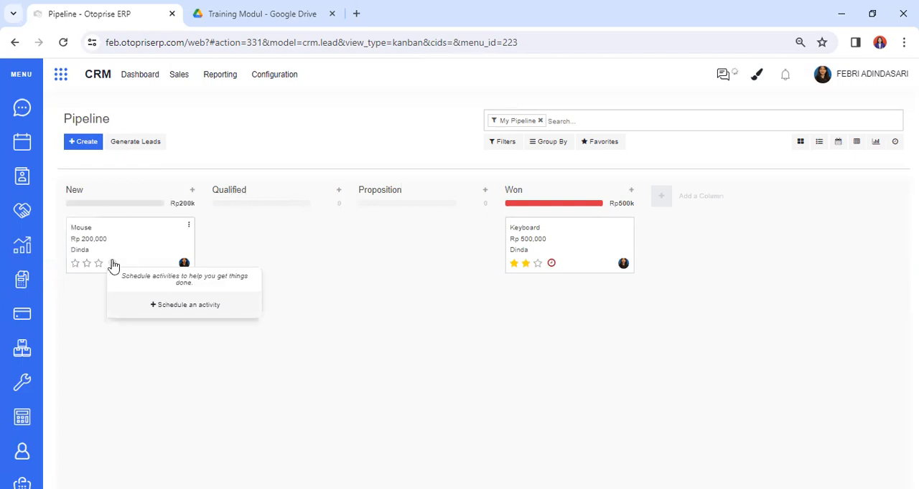
left_click(186, 230)
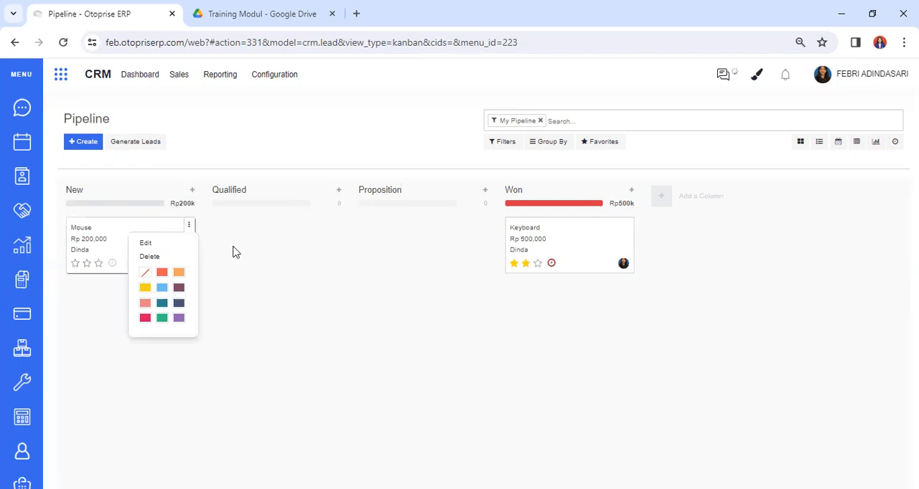
left_click(178, 77)
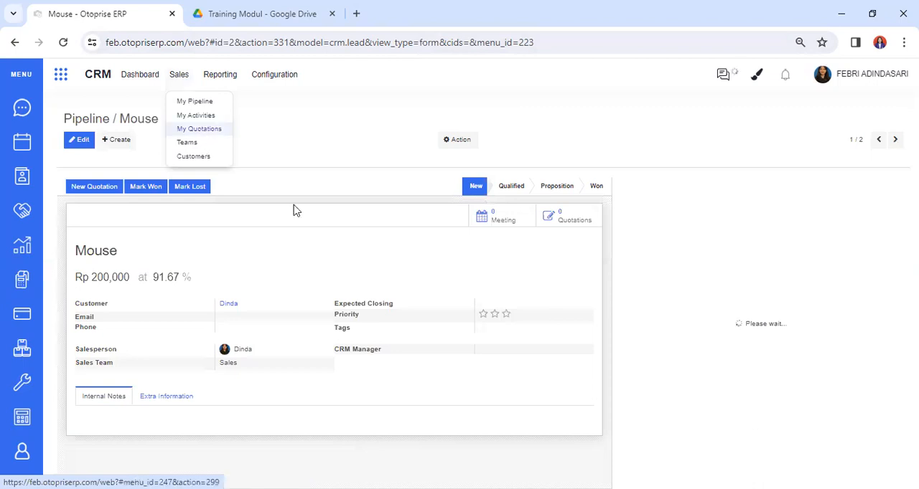
left_click(200, 219)
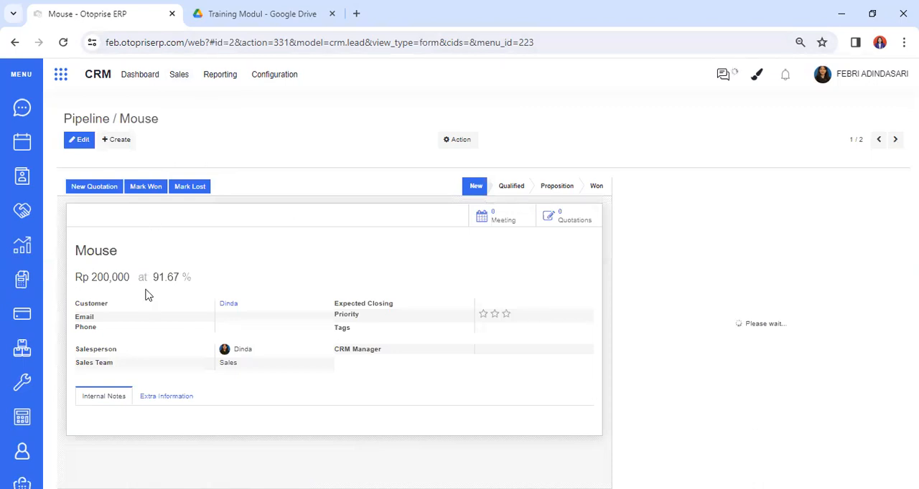
Review the Mouse opportunity in edit mode, save it, mark it as won, and return to the pipeline board
left_click(77, 142)
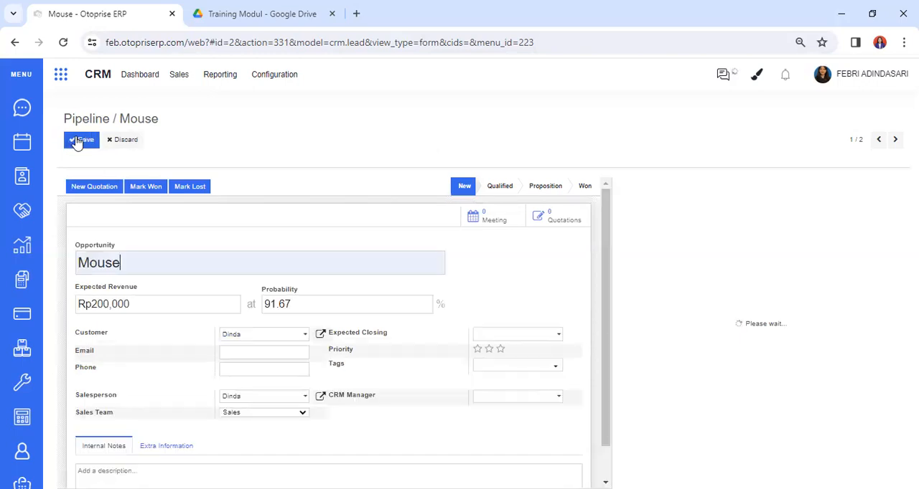
left_click(308, 296)
left_click(149, 190)
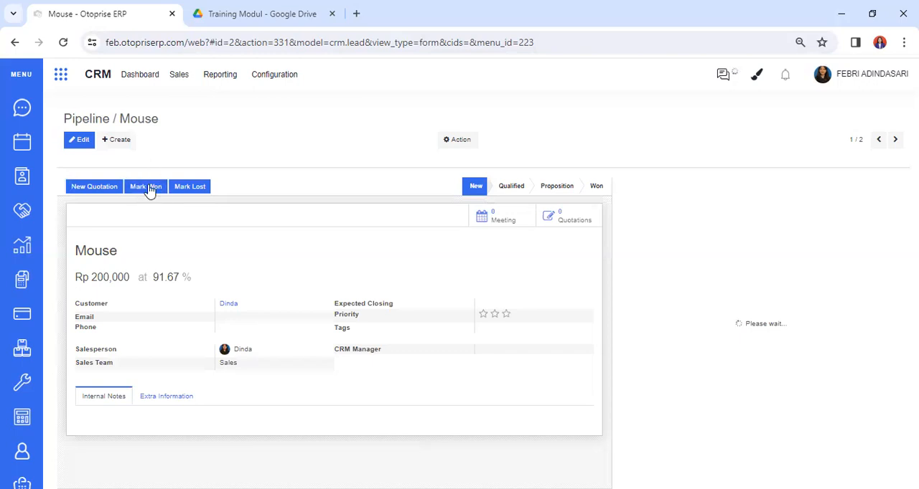
left_click(177, 187)
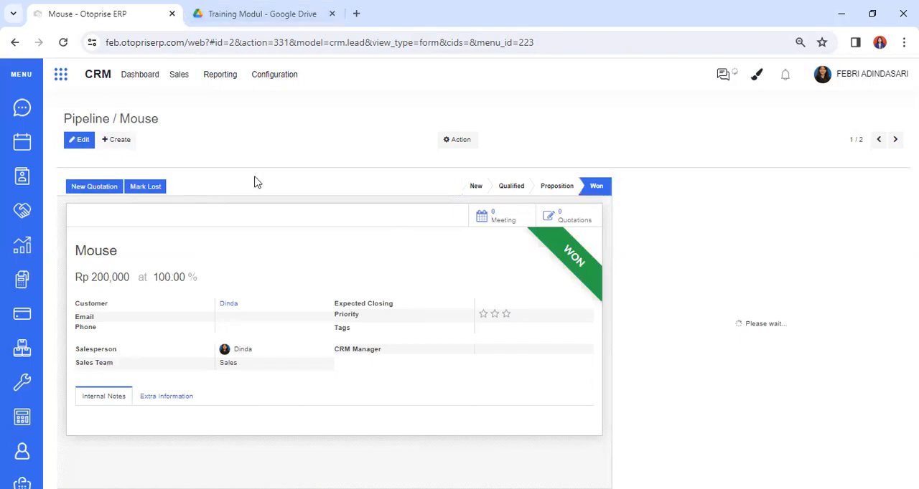
left_click(104, 125)
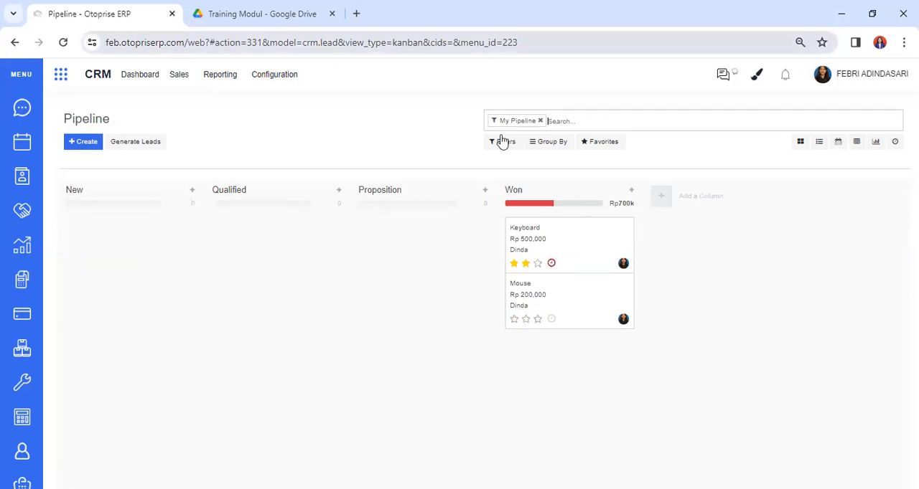
Open the CRM customer list and start a new individual customer record, entering the customer's name
left_click(174, 75)
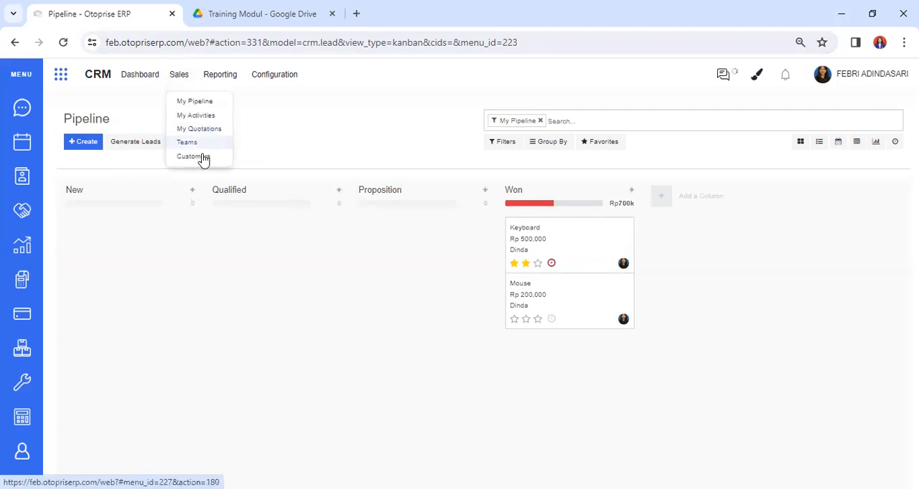
left_click(203, 158)
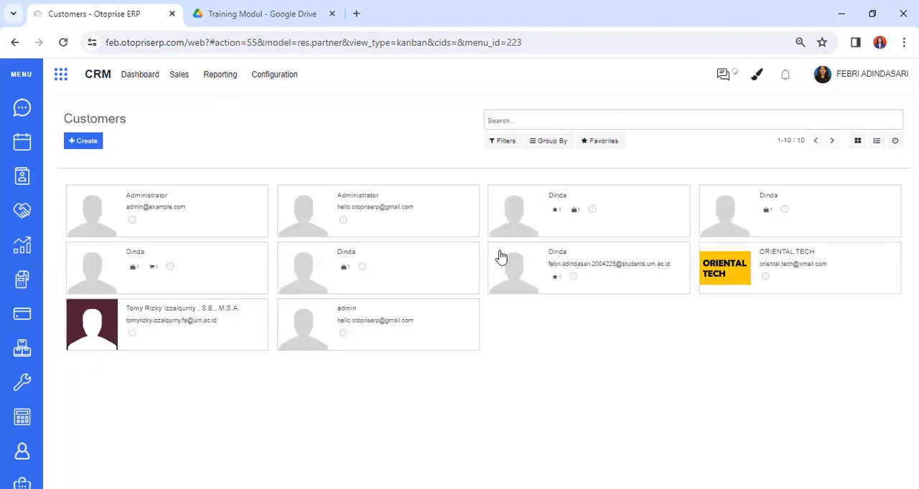
left_click(85, 143)
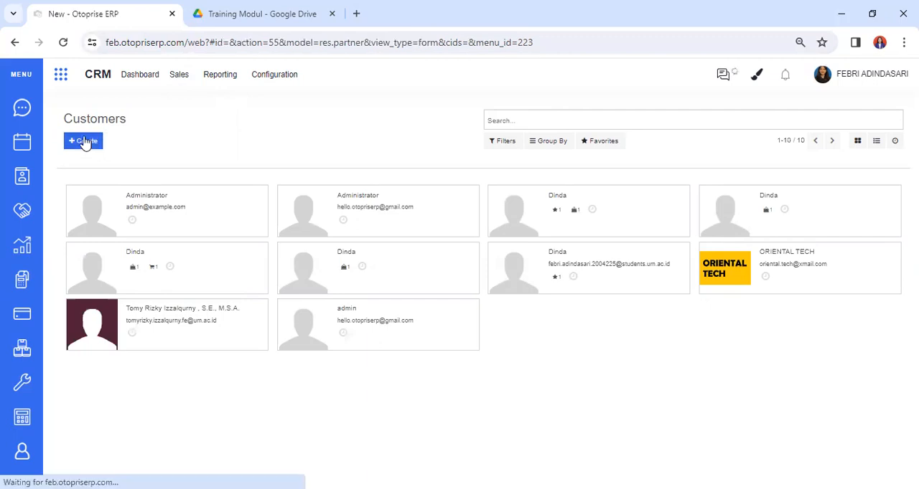
type("Aldo")
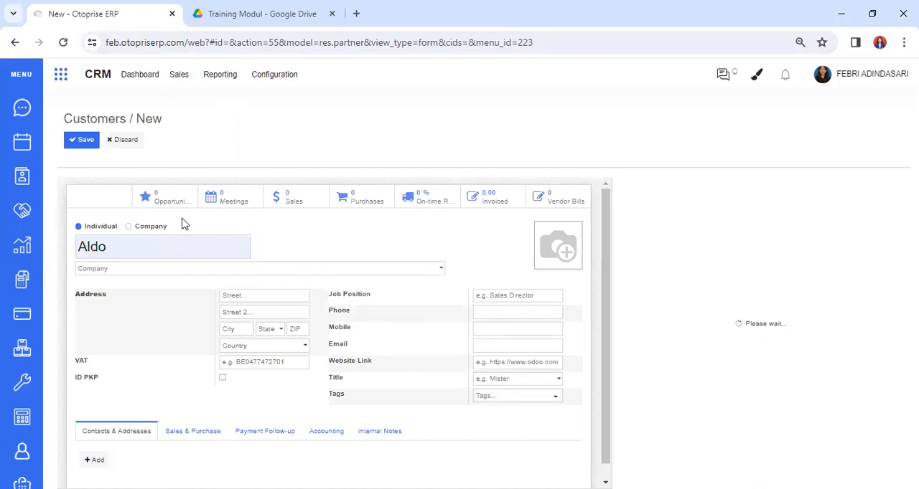
key("ctrl+a")
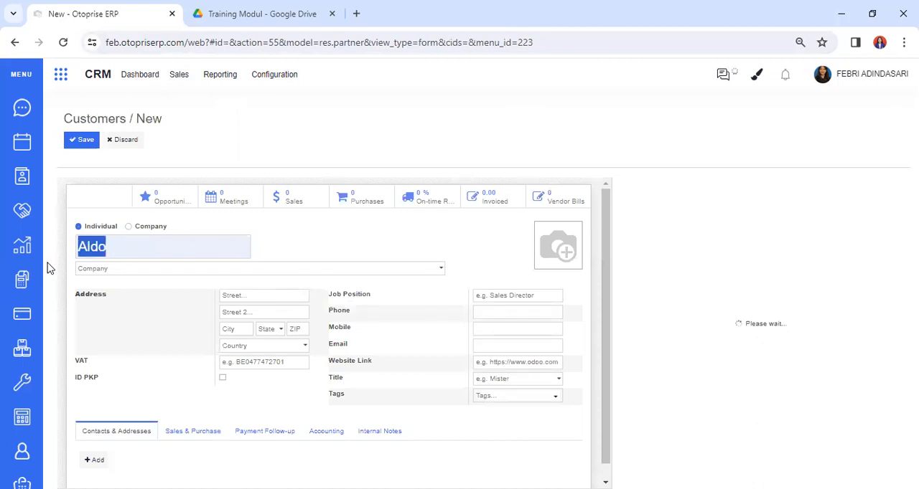
key("BackSpace")
type("p")
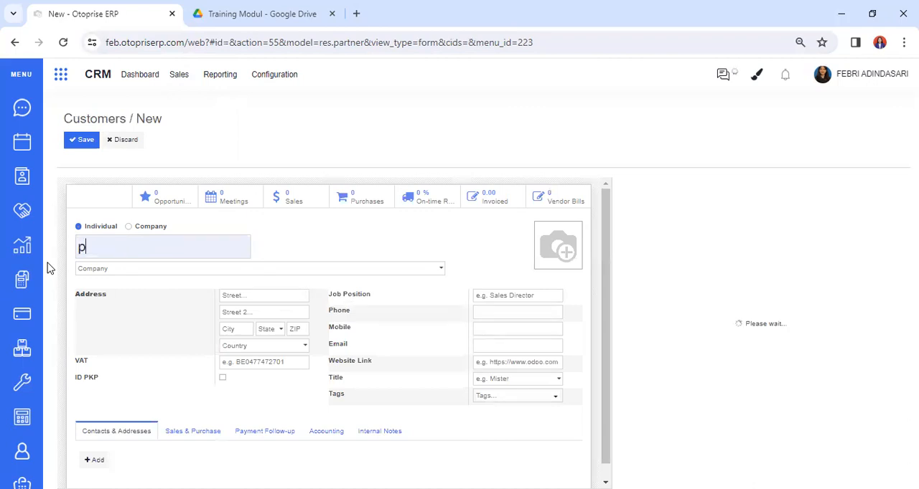
type("G")
key("BackSpace")
key("BackSpace")
type("PT")
key("BackSpace")
key("BackSpace")
type("Aldo")
Review the new customer's Sales & Purchase details, save the record, and return to the customer list
scroll(603, 263, "down", 1)
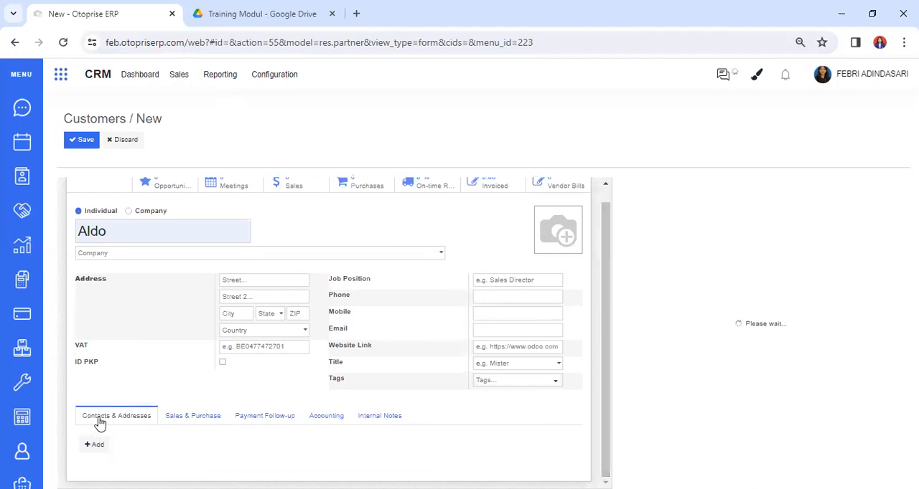
left_click(186, 415)
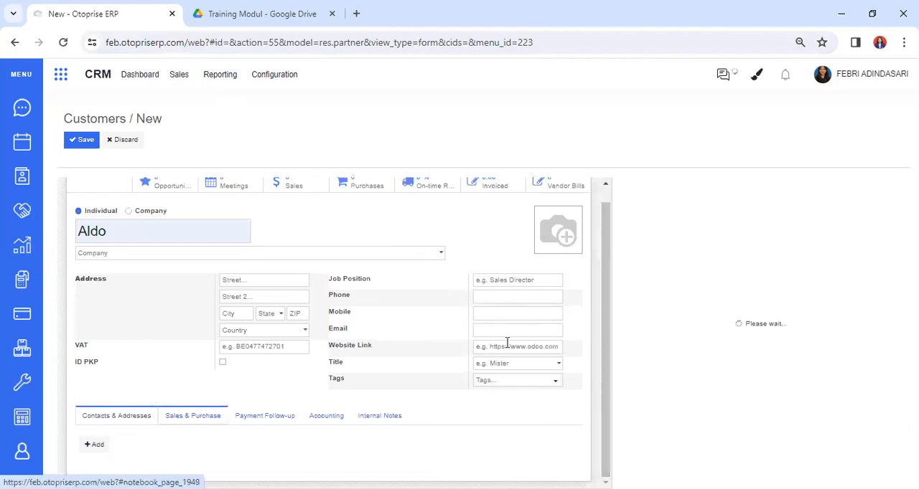
scroll(604, 293, "down", 1)
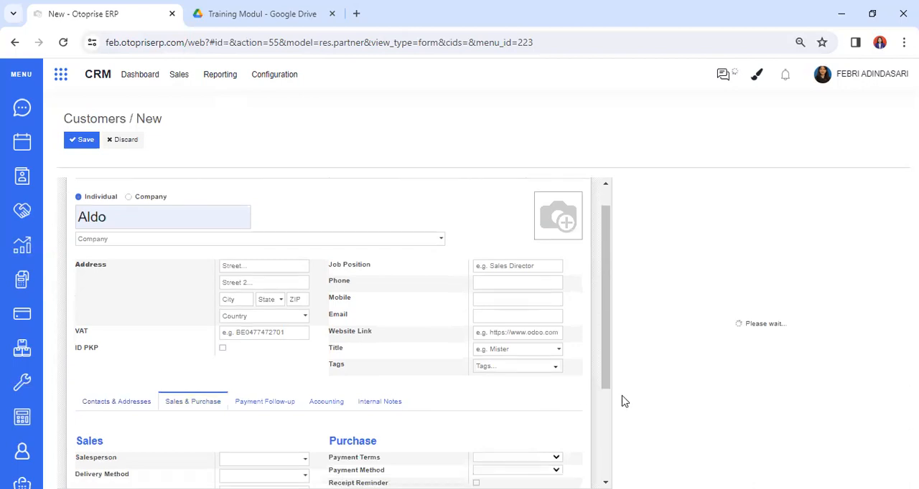
left_click(83, 142)
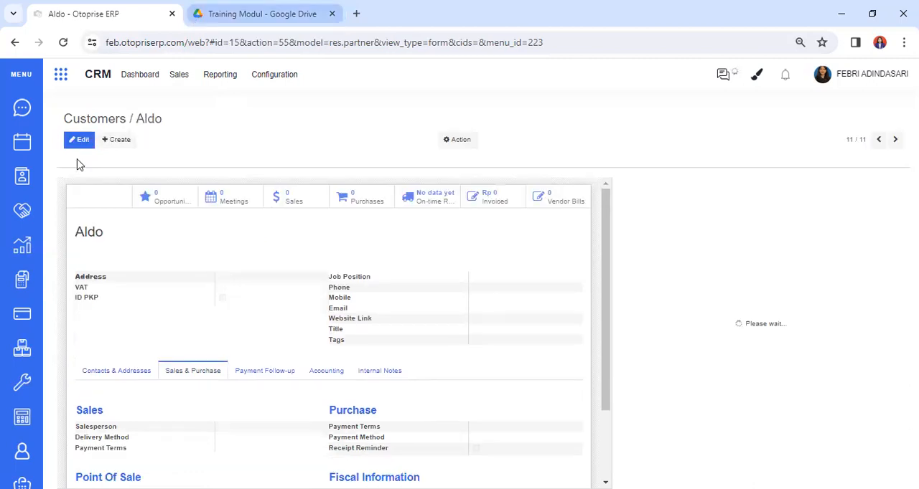
left_click(106, 120)
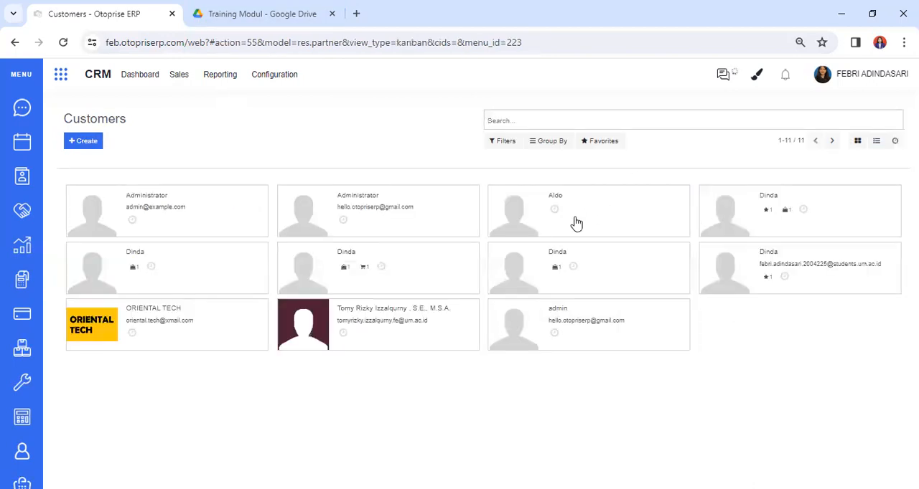
Open the CRM sales teams overview
left_click(181, 80)
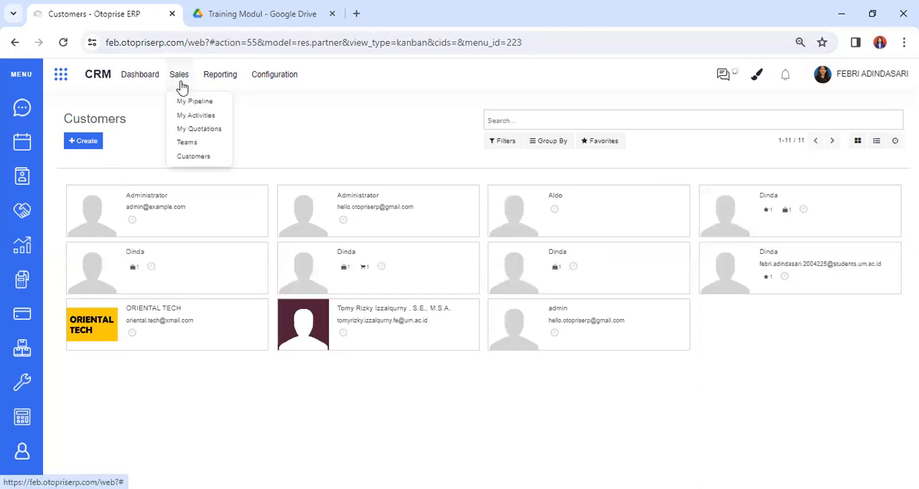
left_click(188, 143)
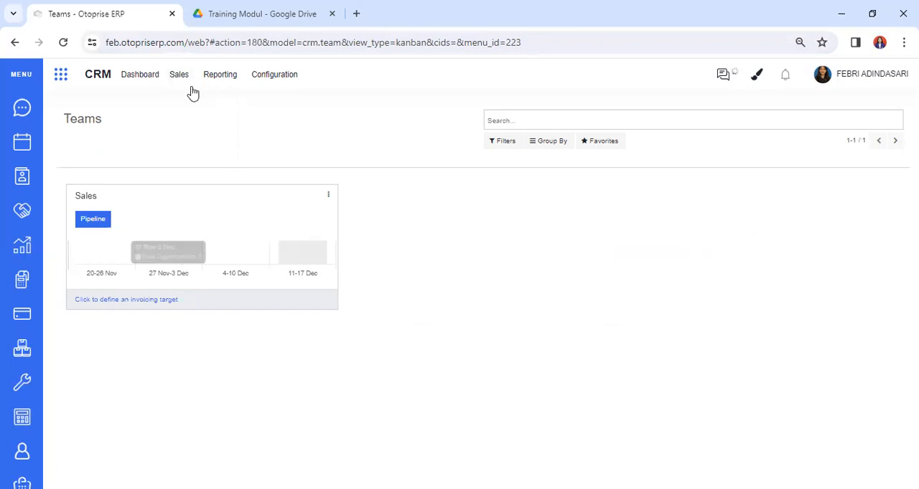
Open the CRM pipeline analysis report to examine prorated revenue by stage, and view the activities report
left_click(231, 76)
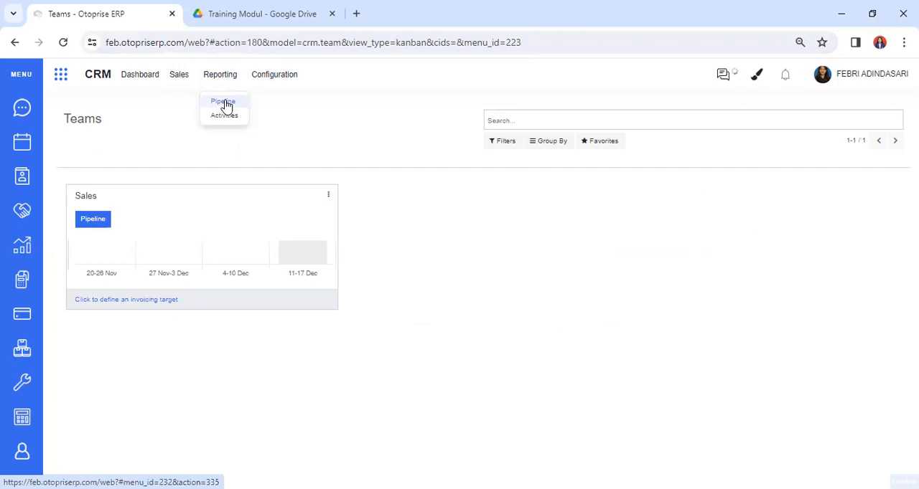
left_click(224, 105)
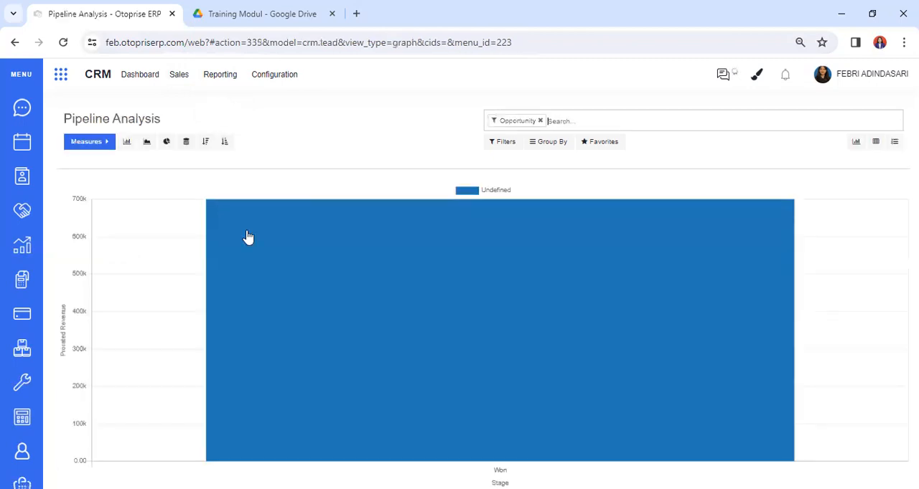
mouse_move(248, 236)
left_click(220, 85)
left_click(227, 118)
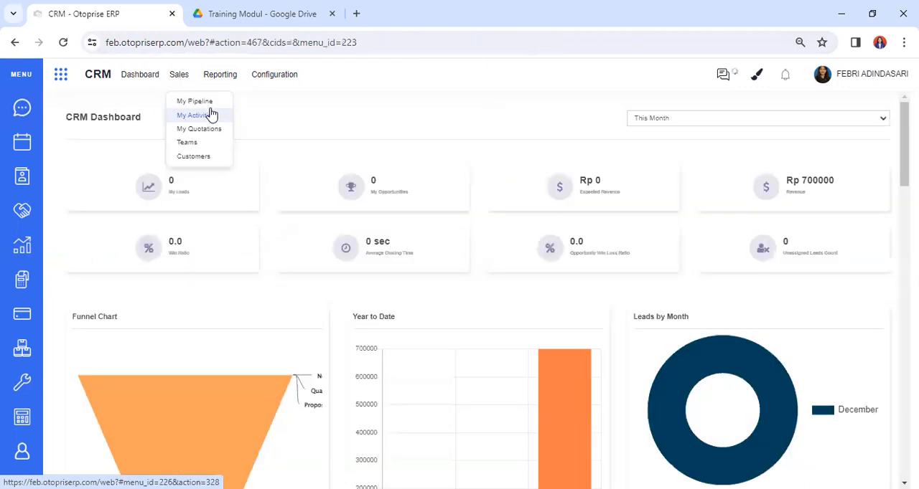
left_click(237, 88)
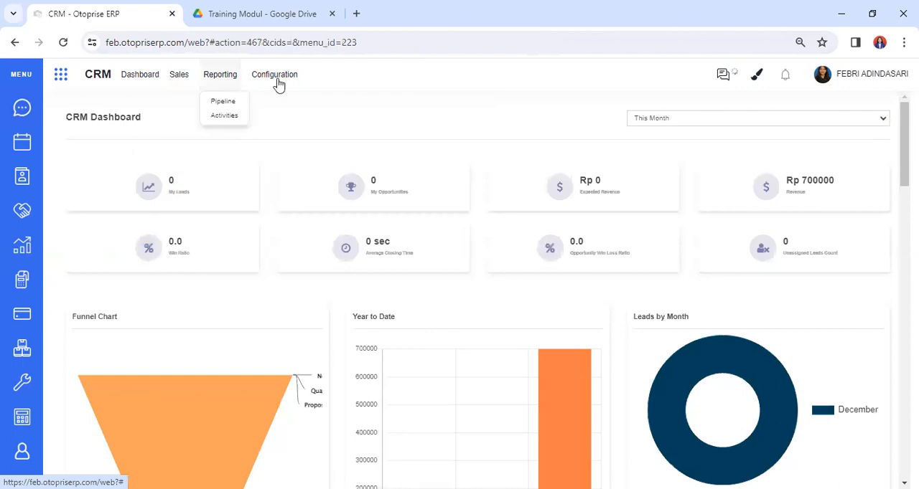
left_click(279, 85)
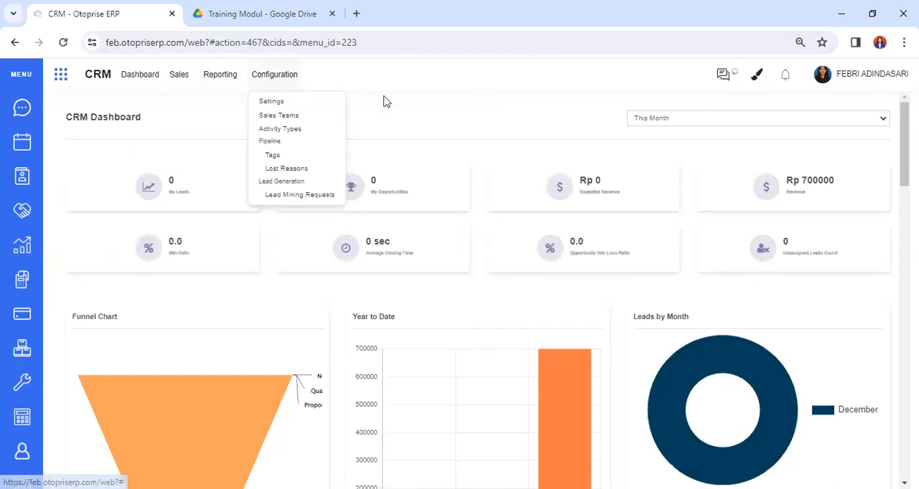
left_click(296, 98)
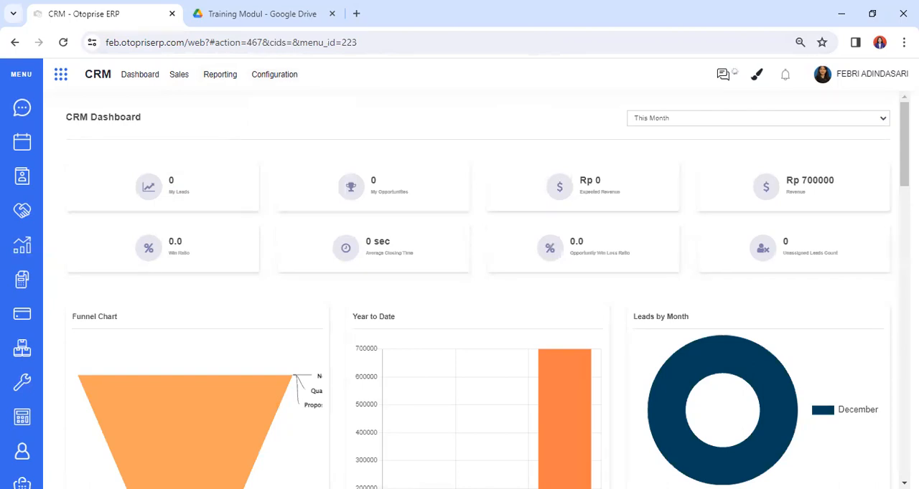
Review the CRM dashboard's charts, top salesperson revenue, country tables, recent activities and lost opportunity graph, and return to its summary figures
scroll(474, 287, "down", 5)
left_click_drag(903, 387, 903, 143)
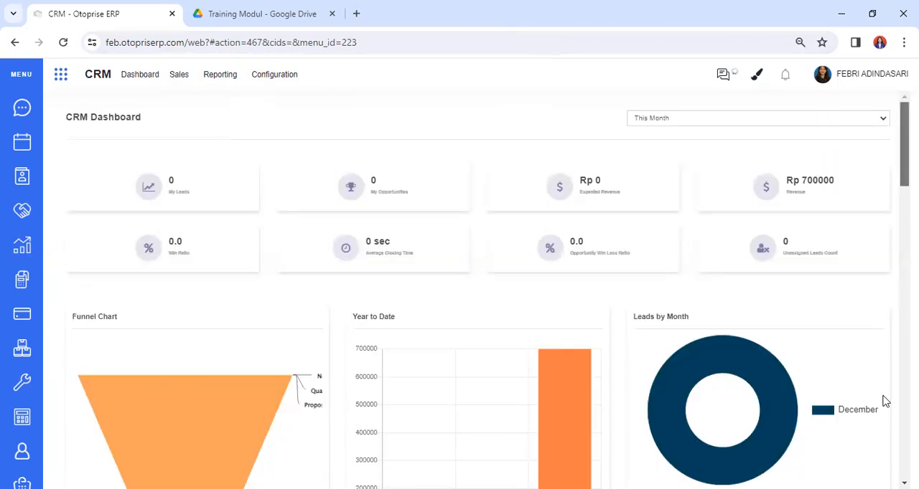
scroll(885, 402, "down", 5)
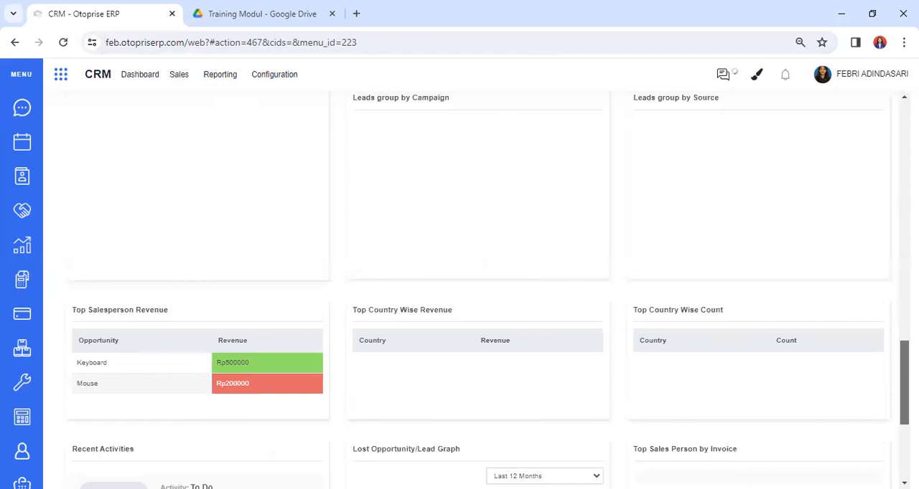
scroll(474, 287, "down", 2)
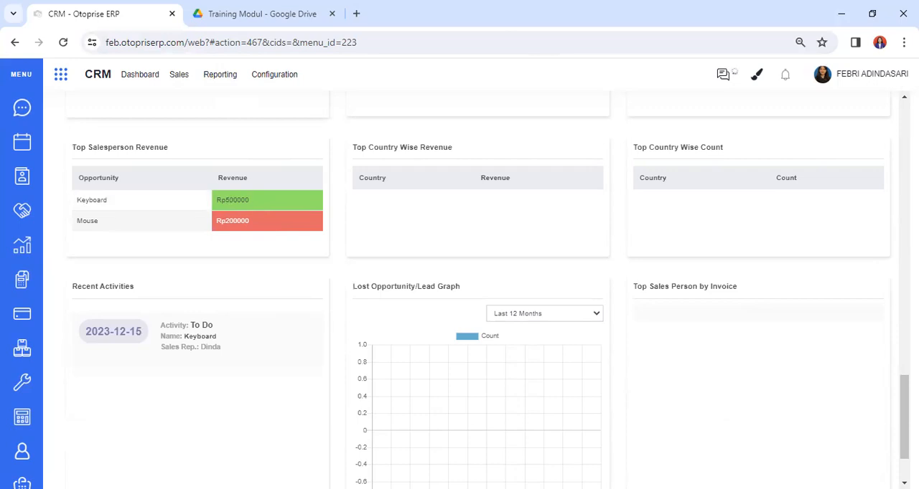
scroll(784, 130, "up", 10)
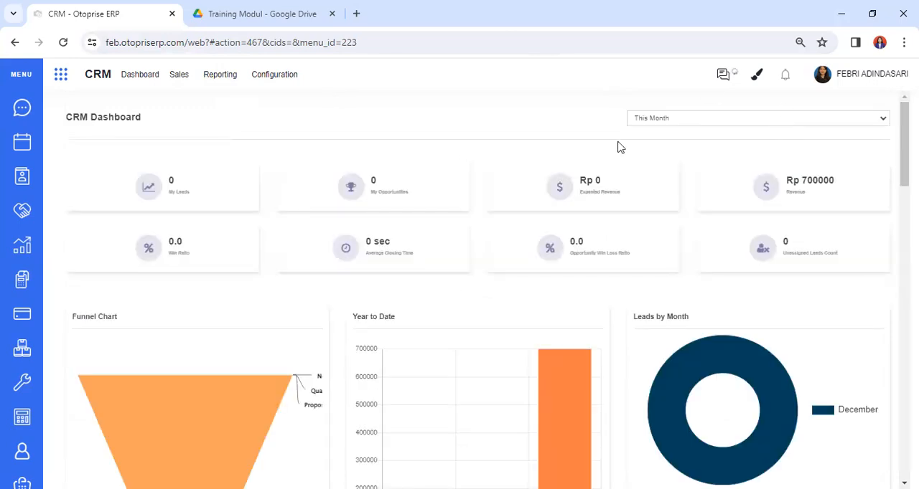